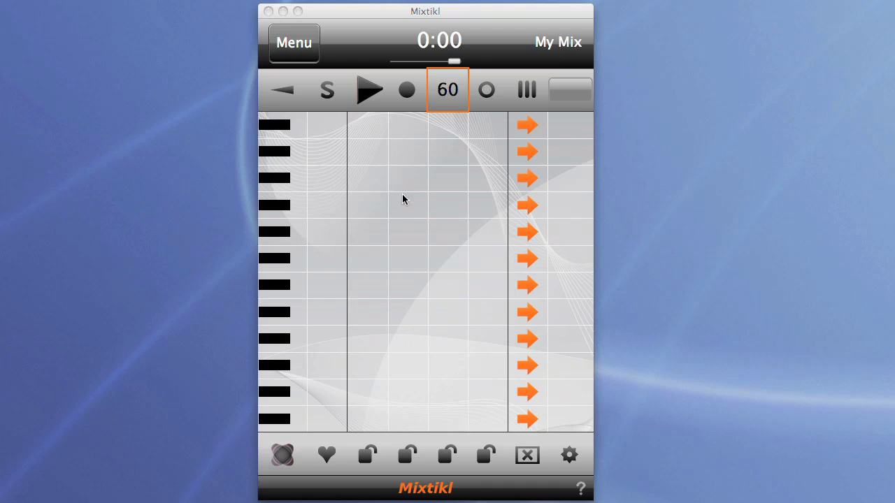
Load 'fixedpattern' from the Noatikl Seed pak into the top mix-grid cell
{"action": "left_click", "coordinate": [367, 135]}
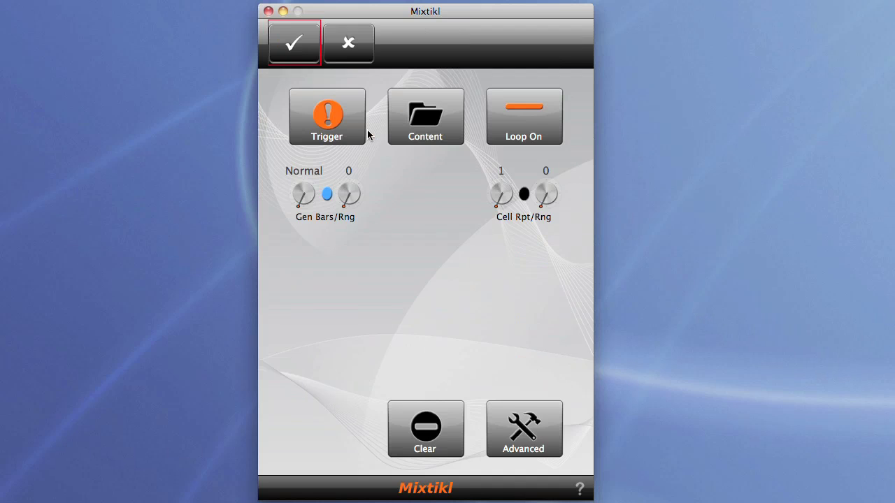
{"action": "left_click", "coordinate": [427, 131]}
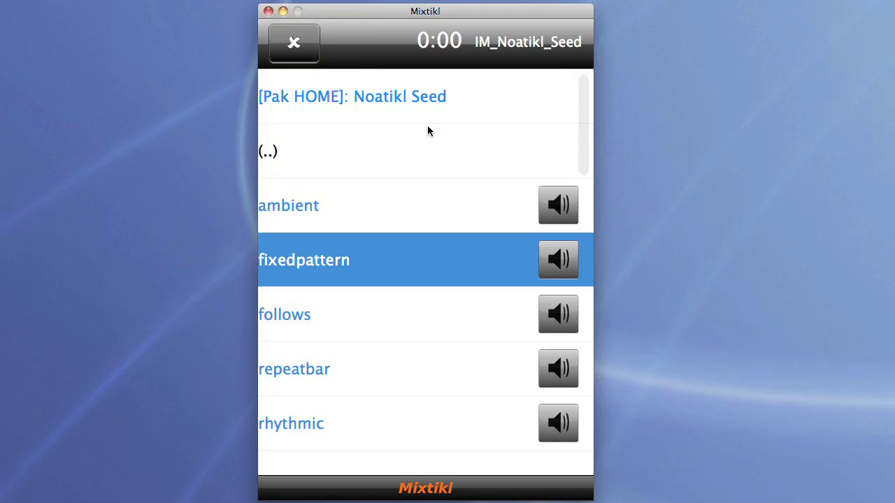
{"action": "left_click", "coordinate": [344, 268]}
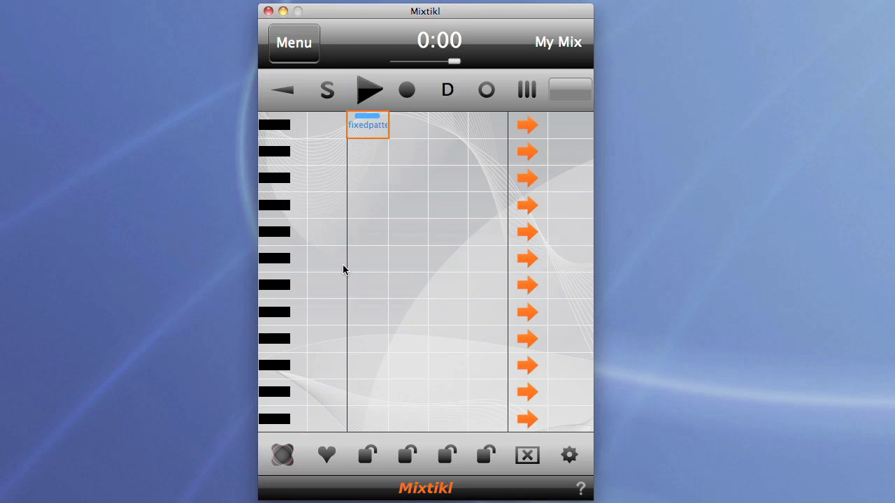
Change the fixedpattern cell's Patterns parameter to <100 R 240>
{"action": "left_click", "coordinate": [368, 134]}
{"action": "left_click", "coordinate": [320, 348]}
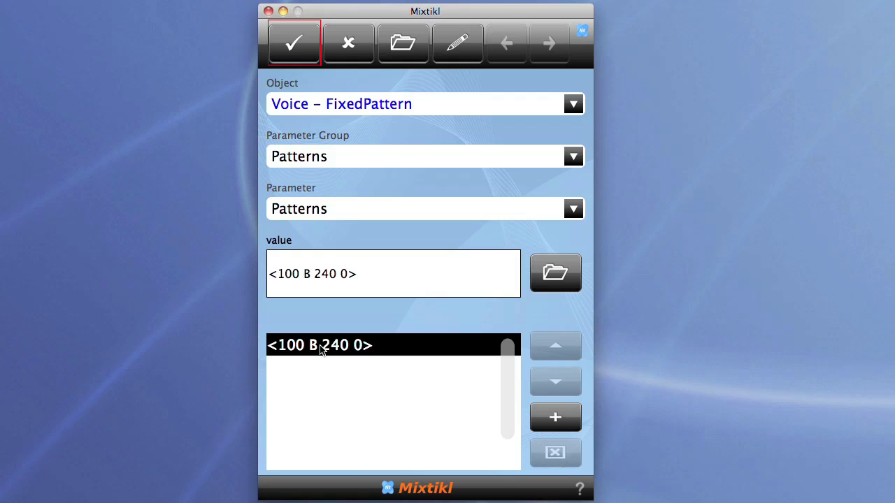
{"action": "left_click", "coordinate": [348, 280]}
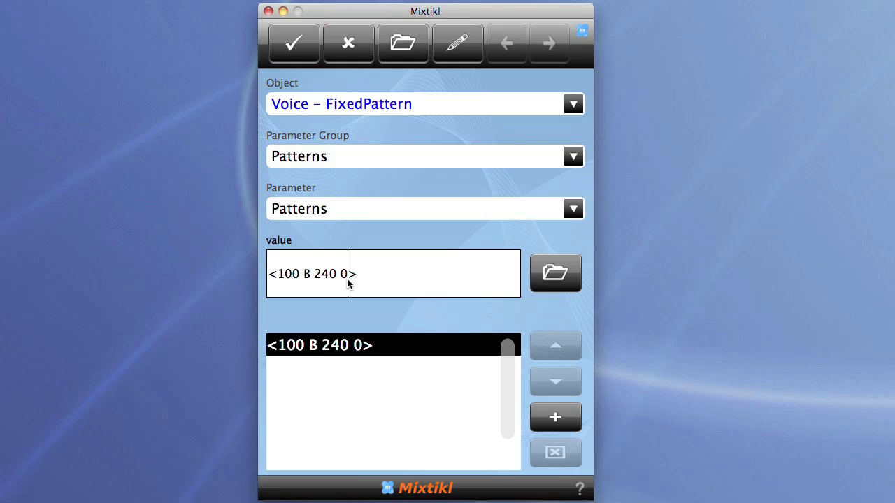
{"action": "key", "text": "BackSpace"}
{"action": "key", "text": "BackSpace"}
{"action": "key", "text": "BackSpace"}
{"action": "key", "text": "BackSpace"}
{"action": "key", "text": "BackSpace"}
{"action": "type", "text": "R 240"}
{"action": "key", "text": "Return"}
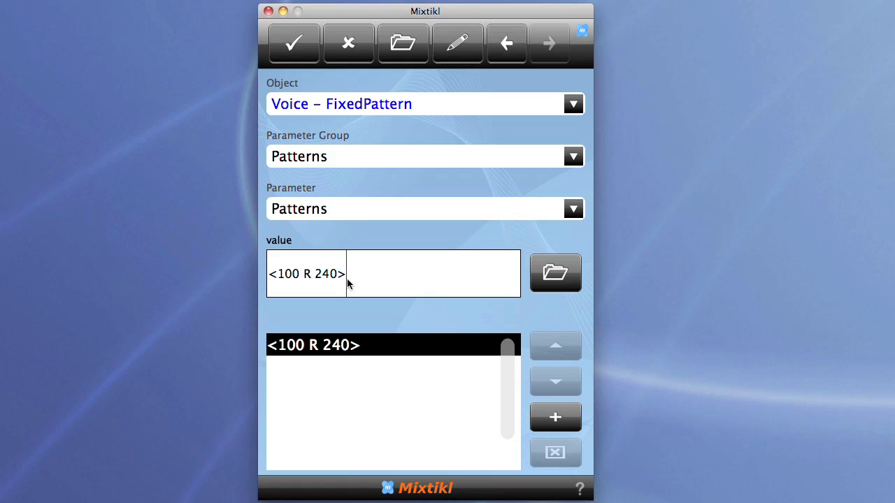
Accept the parameter change, play the mix, and reopen the fixedpattern cell's settings
{"action": "left_click", "coordinate": [307, 41]}
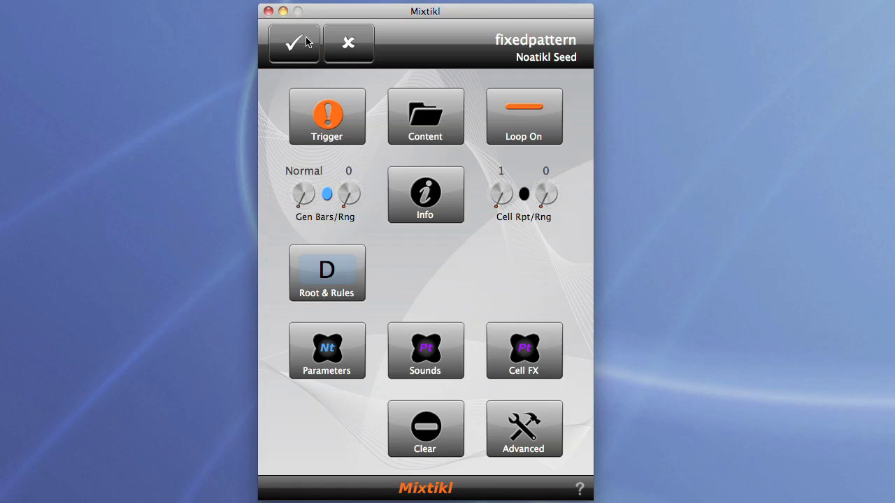
{"action": "left_click", "coordinate": [307, 42]}
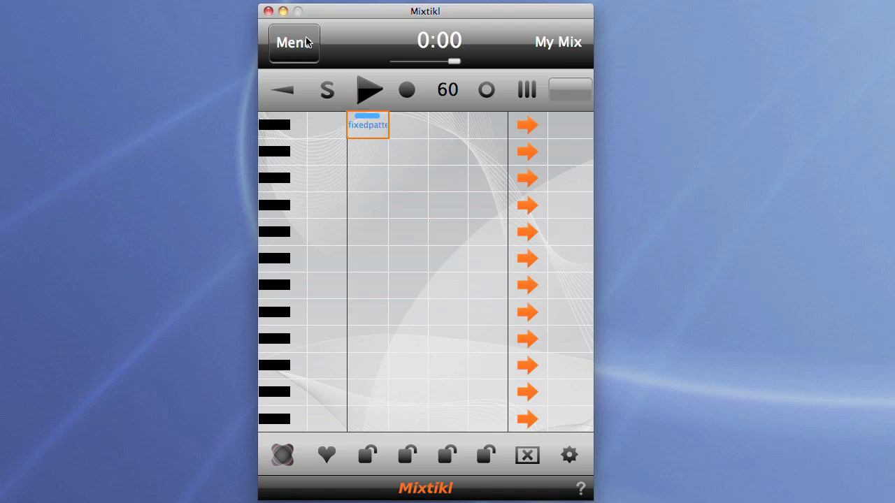
{"action": "left_click", "coordinate": [370, 95]}
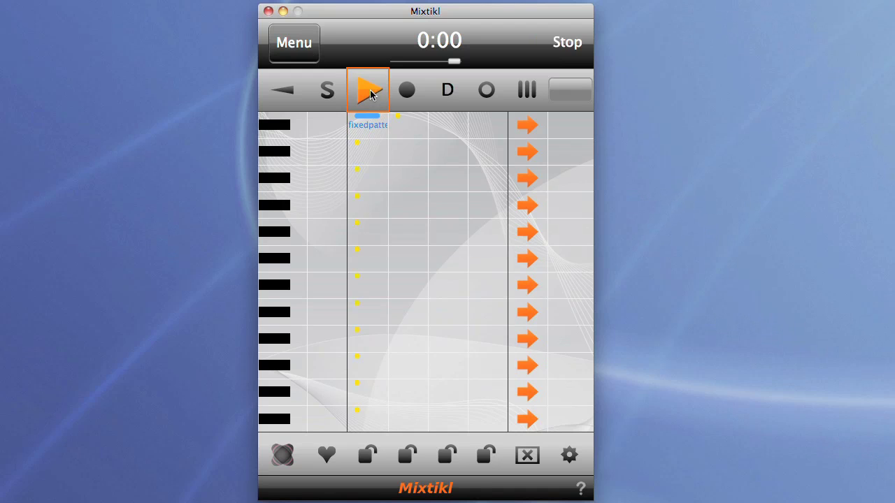
{"action": "left_click", "coordinate": [370, 127]}
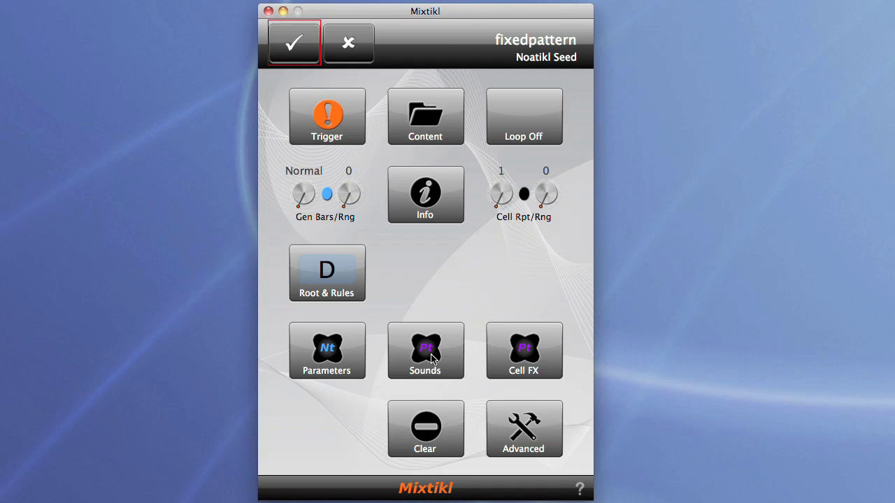
Set the cell's synth to 8-voice polyphony and load the '2 oscs 1 filter' network
{"action": "left_click", "coordinate": [431, 356]}
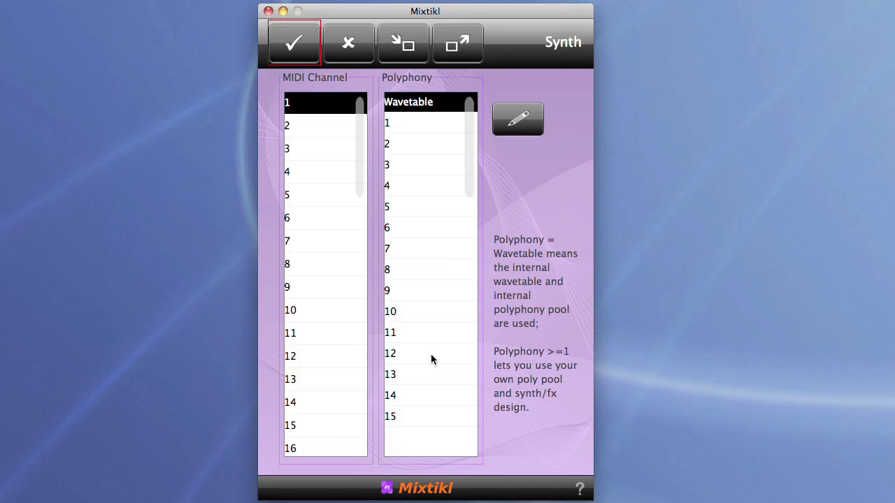
{"action": "left_click", "coordinate": [413, 269]}
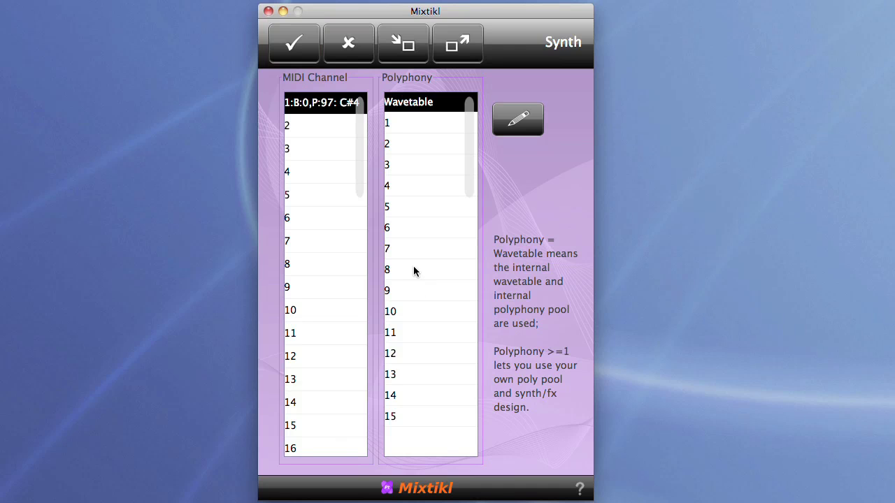
{"action": "left_click", "coordinate": [517, 120]}
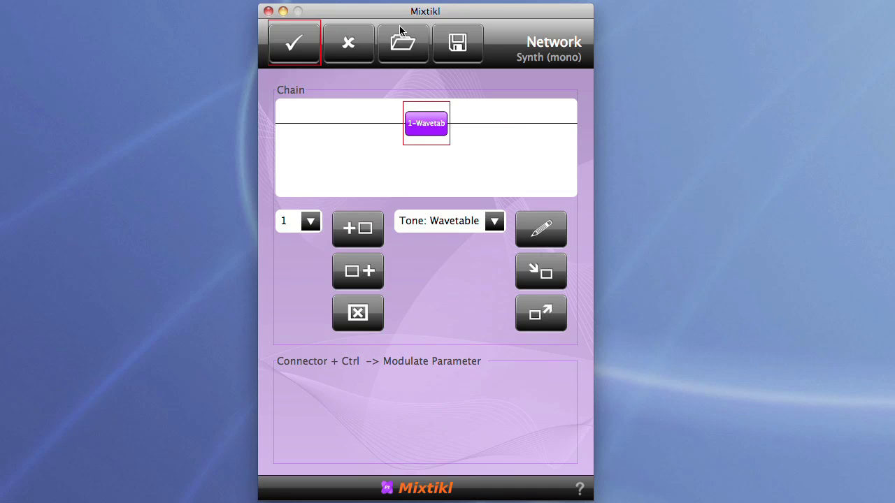
{"action": "left_click", "coordinate": [404, 46]}
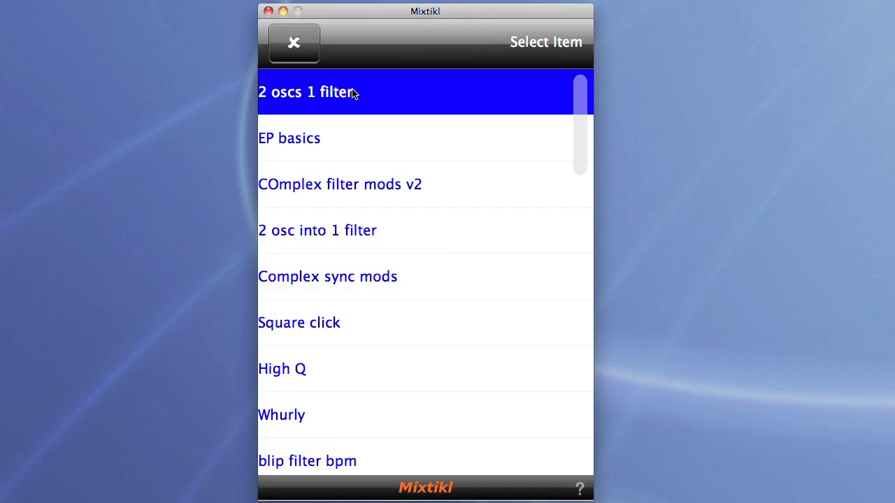
{"action": "left_click", "coordinate": [353, 91]}
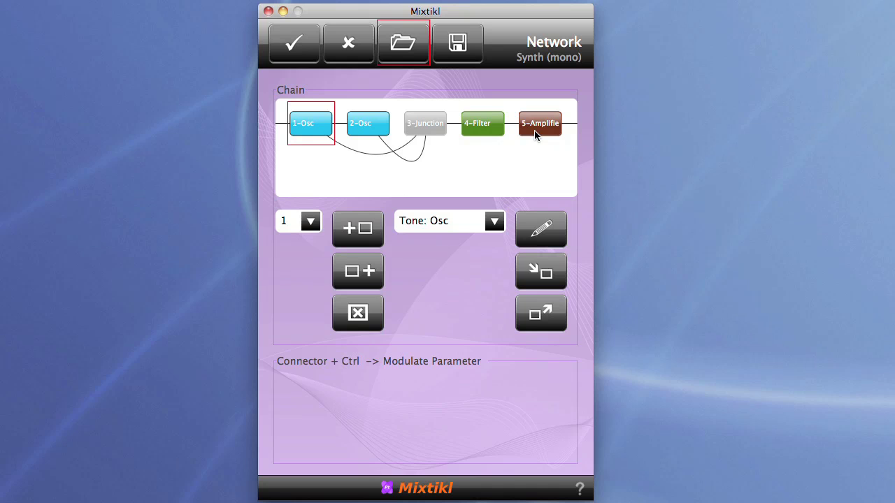
Set 1-Osc's envelope Pst Atk Lev to 100% and greatly lengthen its Release
{"action": "double_click", "coordinate": [313, 132]}
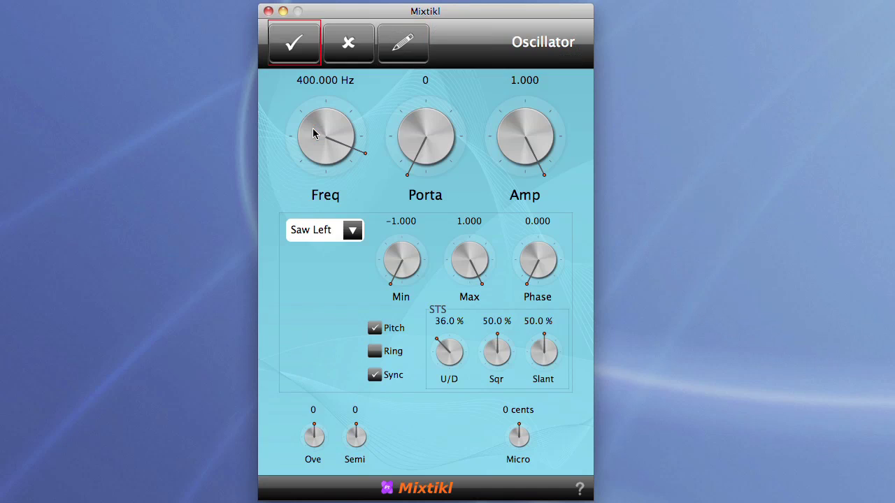
{"action": "left_click", "coordinate": [396, 44]}
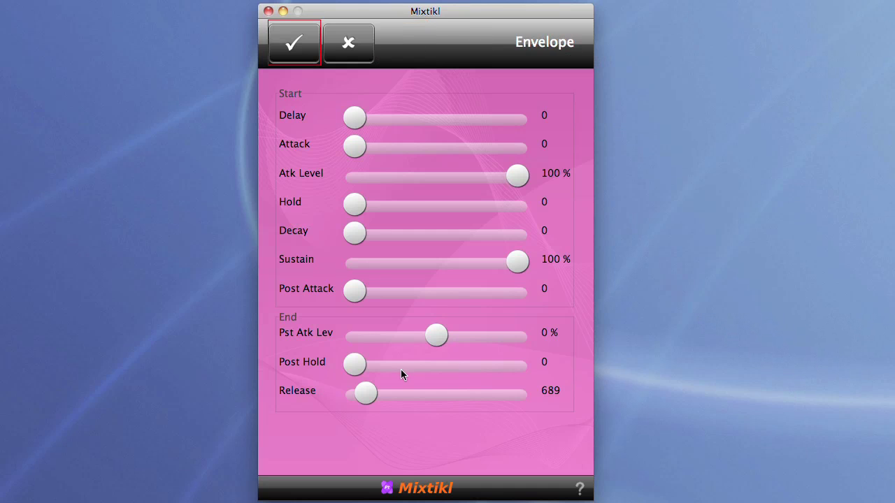
{"action": "left_click_drag", "start_coordinate": [435, 335], "coordinate": [616, 340]}
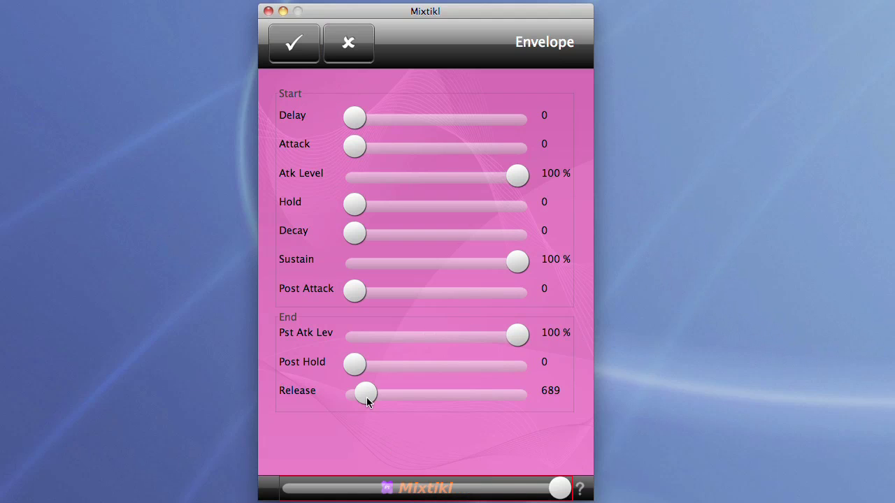
{"action": "left_click_drag", "start_coordinate": [366, 397], "coordinate": [513, 397]}
{"action": "left_click", "coordinate": [286, 61]}
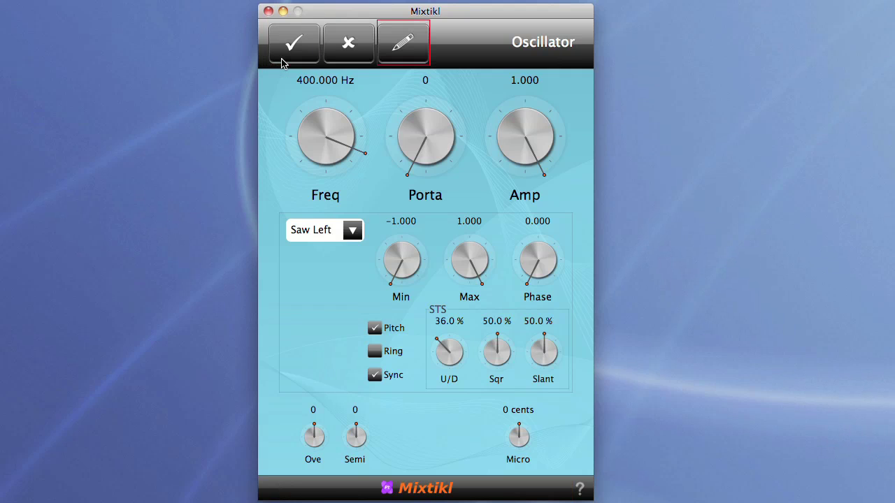
{"action": "left_click", "coordinate": [286, 62]}
Give 2-Osc's envelope Pst Atk Lev 100% and Release around 6374
{"action": "double_click", "coordinate": [365, 119]}
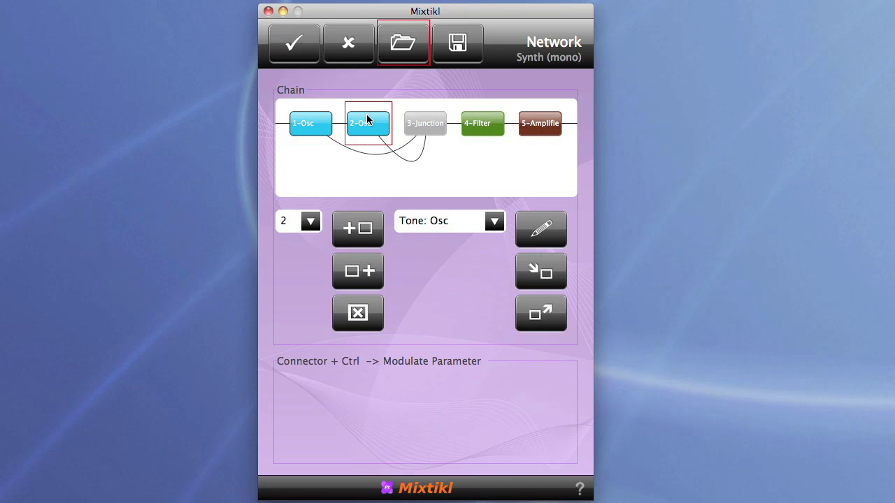
{"action": "left_click", "coordinate": [390, 57]}
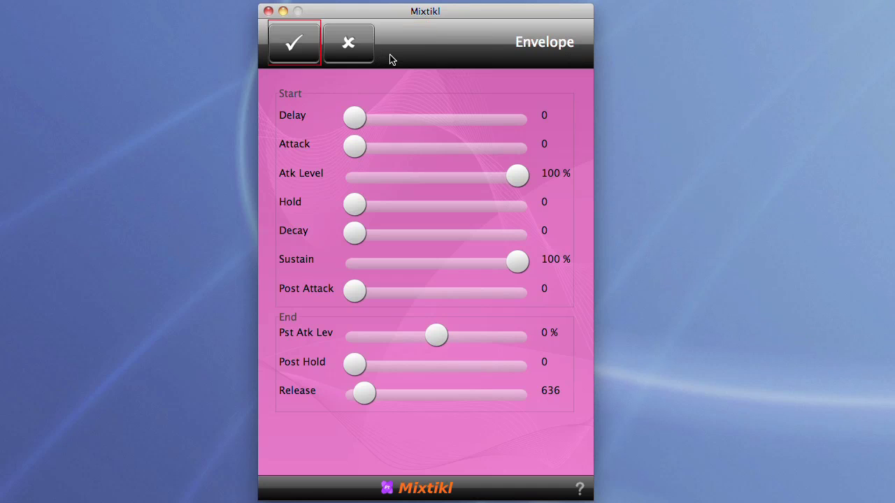
{"action": "left_click_drag", "start_coordinate": [438, 340], "coordinate": [659, 340]}
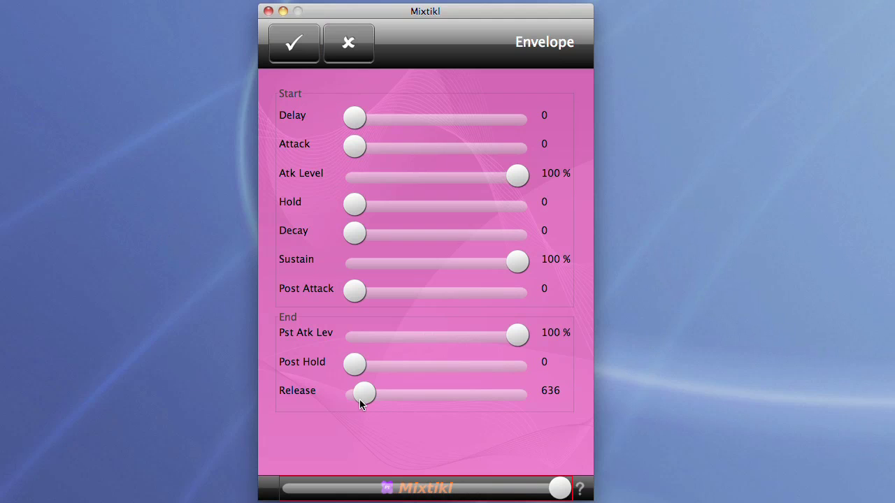
{"action": "left_click_drag", "start_coordinate": [362, 396], "coordinate": [532, 397]}
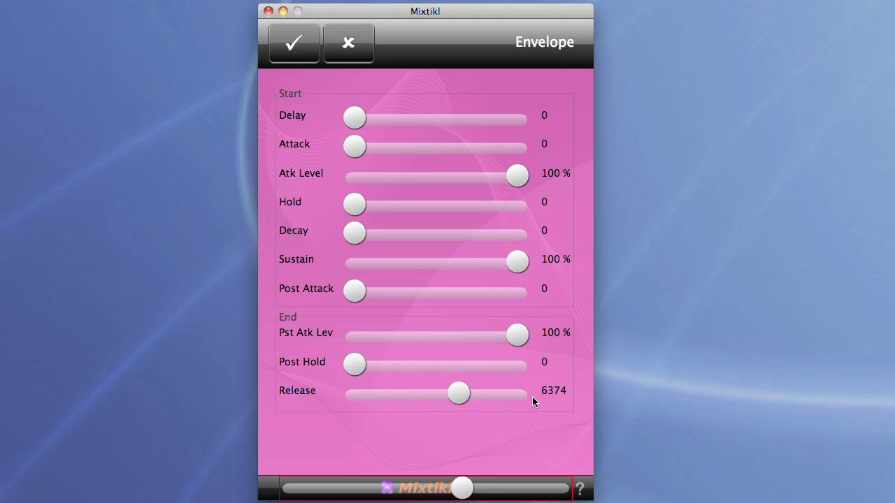
{"action": "left_click", "coordinate": [292, 43]}
{"action": "left_click", "coordinate": [292, 43]}
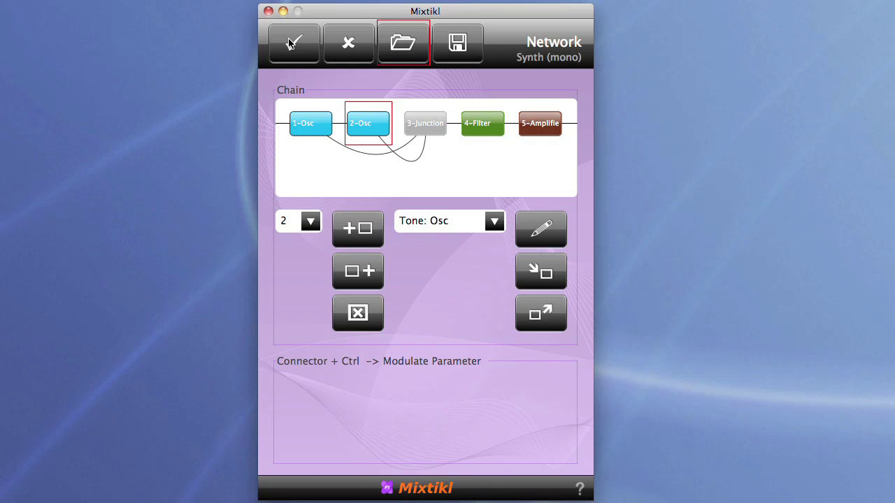
Turn on the filter sweep and tweak its cutoff, range and rate knobs
{"action": "left_click", "coordinate": [491, 130]}
{"action": "left_click", "coordinate": [491, 130]}
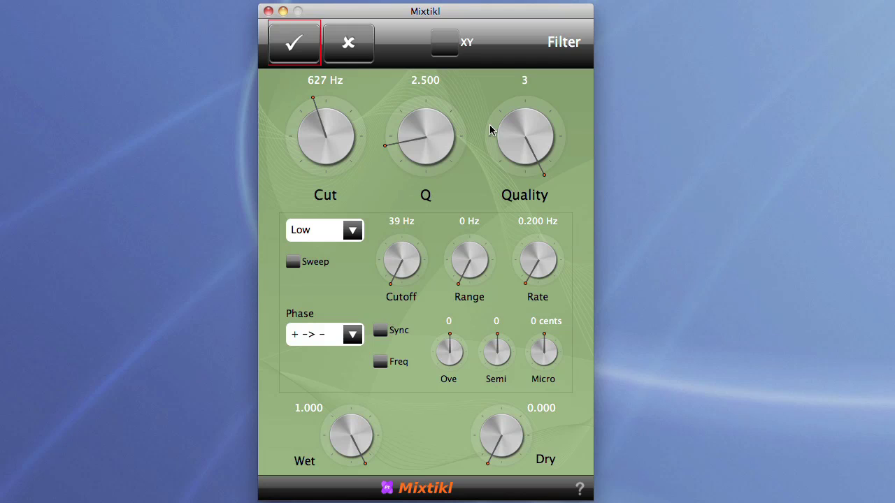
{"action": "left_click", "coordinate": [294, 263]}
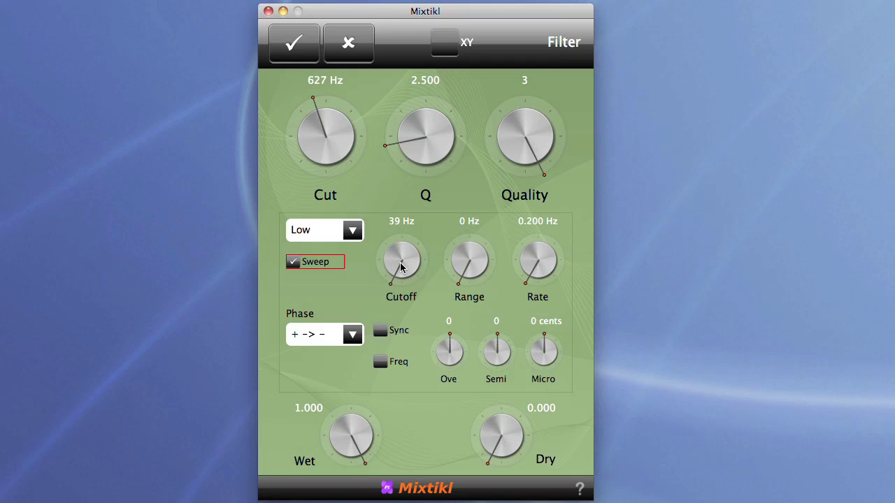
{"action": "left_click_drag", "start_coordinate": [393, 268], "coordinate": [436, 246]}
{"action": "left_click_drag", "start_coordinate": [532, 268], "coordinate": [565, 259]}
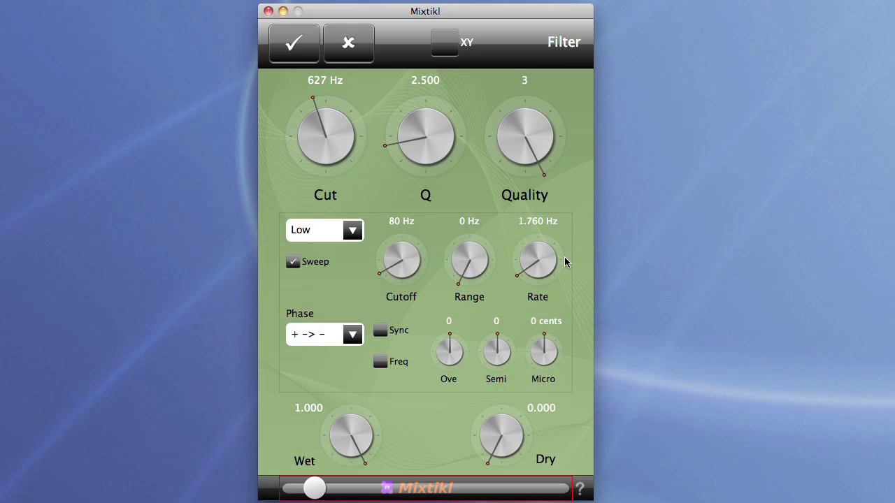
{"action": "left_click_drag", "start_coordinate": [477, 244], "coordinate": [525, 245]}
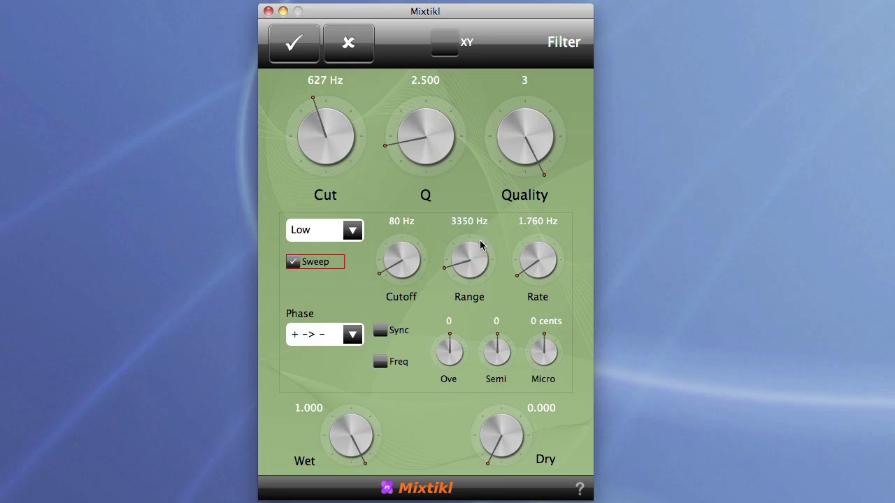
{"action": "left_click_drag", "start_coordinate": [475, 249], "coordinate": [454, 250]}
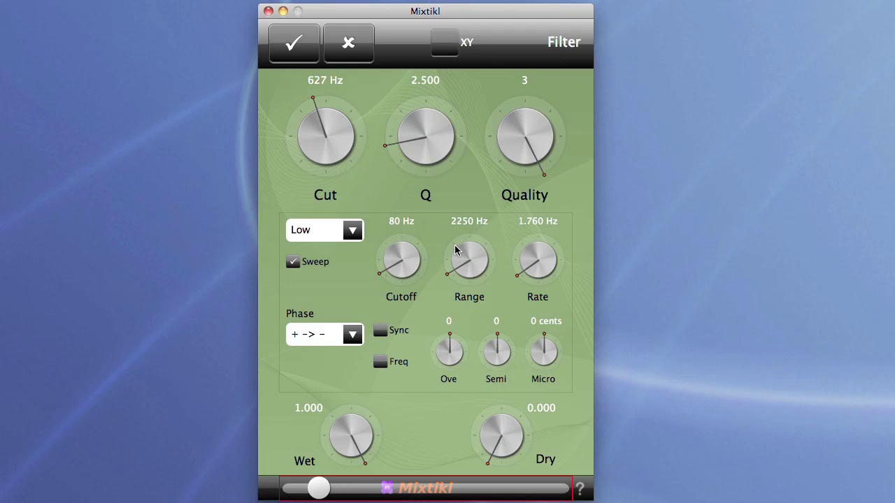
{"action": "mouse_move", "coordinate": [542, 250]}
{"action": "left_mouse_down"}
{"action": "mouse_move", "coordinate": [564, 253]}
{"action": "mouse_move", "coordinate": [539, 253]}
{"action": "left_mouse_up"}
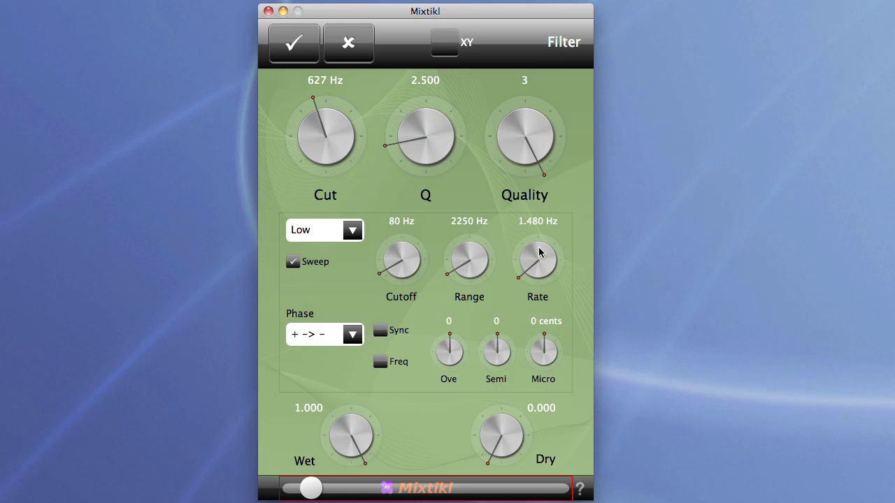
Switch off the filter sweep and lower the Cut knob to about 388 Hz
{"action": "left_click", "coordinate": [313, 262]}
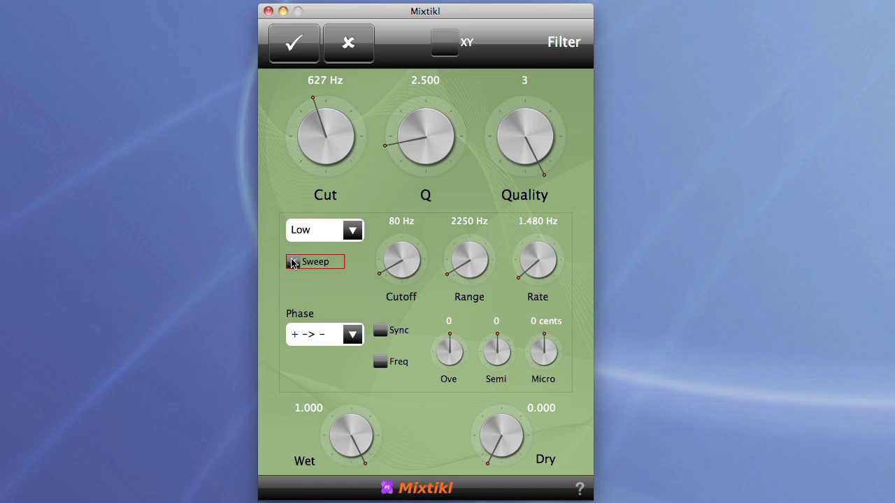
{"action": "left_click", "coordinate": [317, 131]}
{"action": "left_click_drag", "start_coordinate": [316, 131], "coordinate": [292, 133]}
Insert a Ctrl-Envelope module before the filter in the synth chain
{"action": "left_click", "coordinate": [292, 49]}
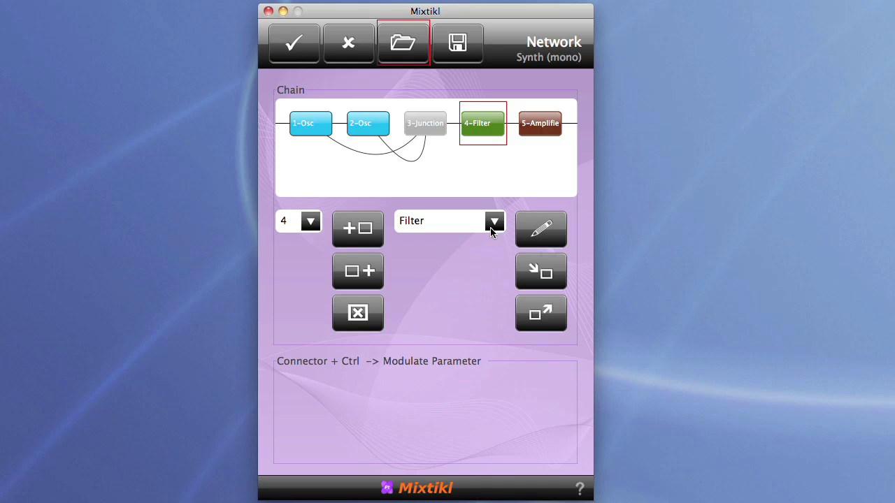
{"action": "left_click", "coordinate": [490, 227]}
{"action": "scroll", "coordinate": [490, 225], "scroll_direction": "down", "scroll_amount": 5}
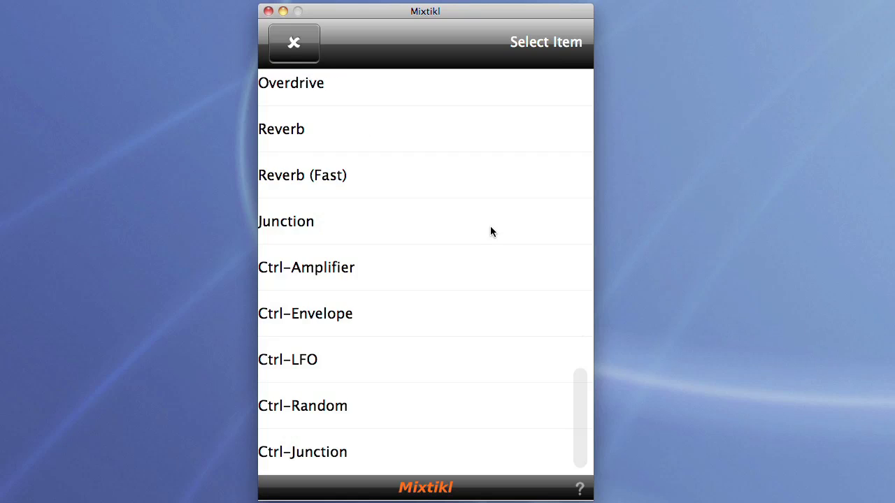
{"action": "left_click", "coordinate": [331, 322]}
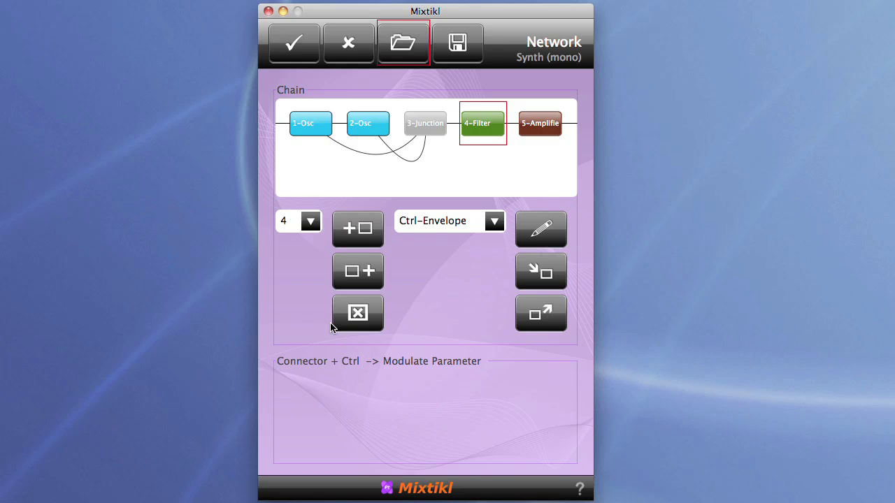
{"action": "left_click", "coordinate": [358, 229]}
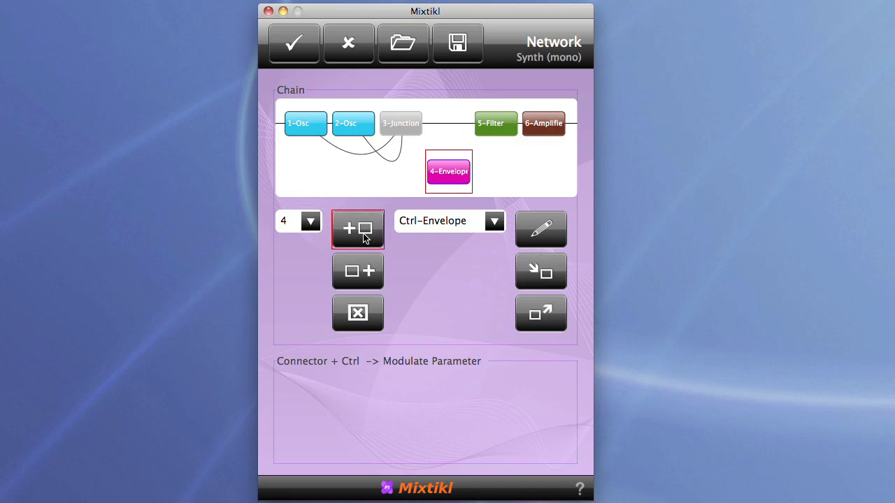
Add a modulation connection on 5-Filter with the envelope driving Cutoff
{"action": "left_click", "coordinate": [493, 127]}
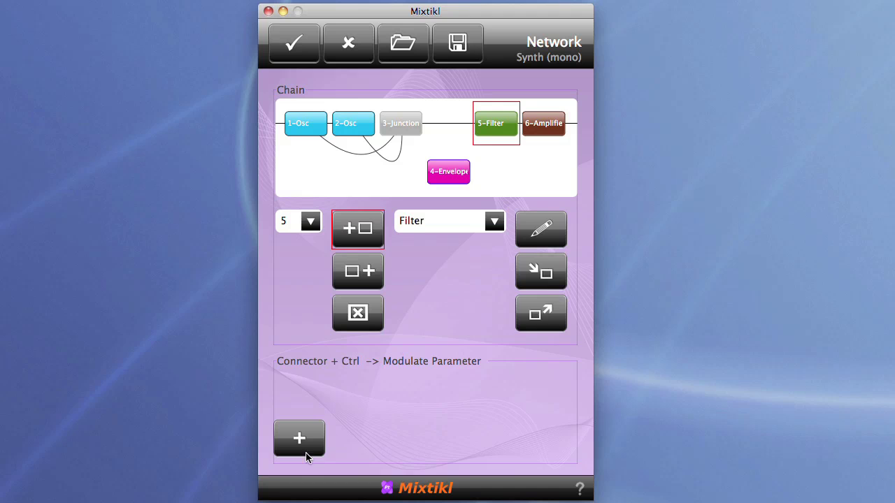
{"action": "left_click", "coordinate": [306, 454]}
{"action": "left_click", "coordinate": [551, 395]}
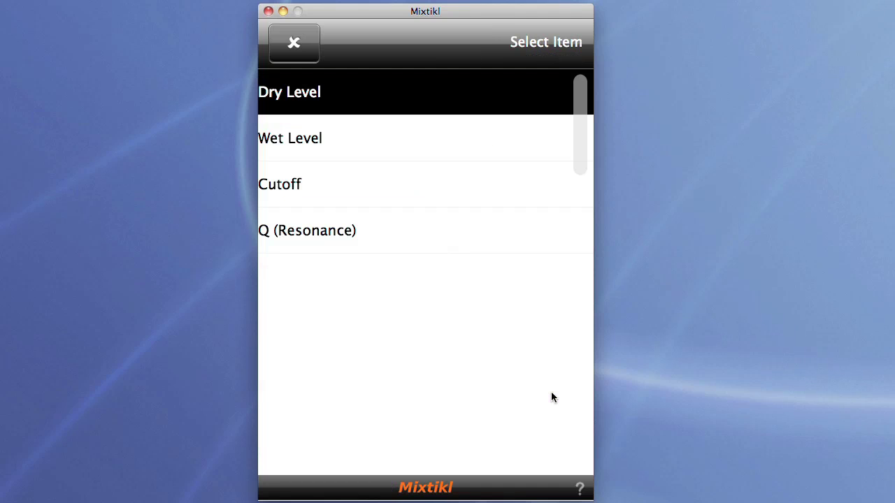
{"action": "left_click", "coordinate": [378, 193]}
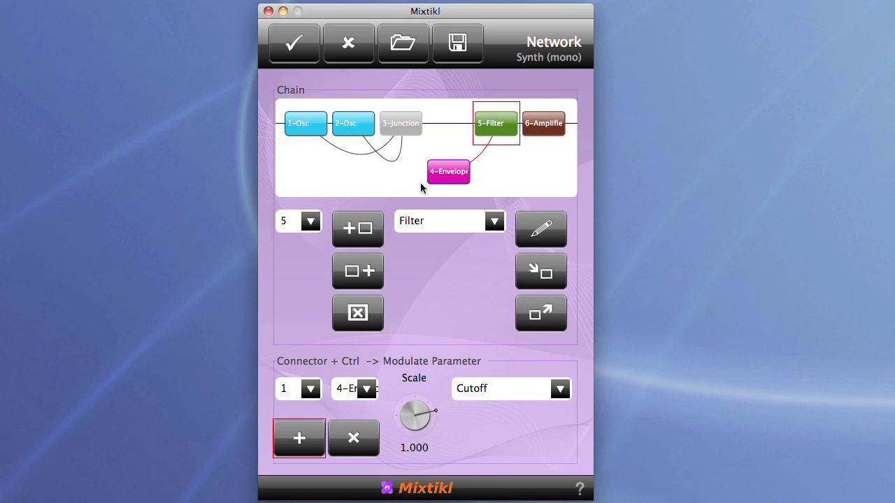
Set the envelope Attack to 4962 and its Cutoff modulation scale on 5-Filter to 2.000
{"action": "double_click", "coordinate": [440, 176]}
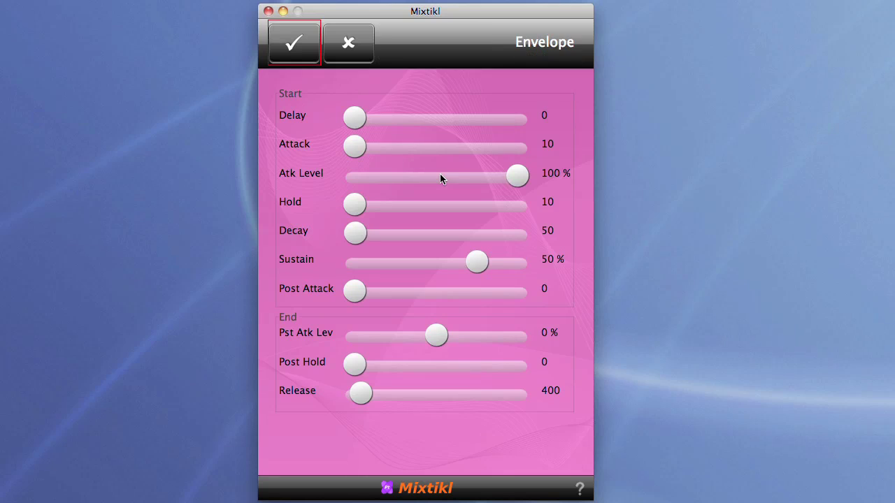
{"action": "left_click_drag", "start_coordinate": [355, 146], "coordinate": [501, 146]}
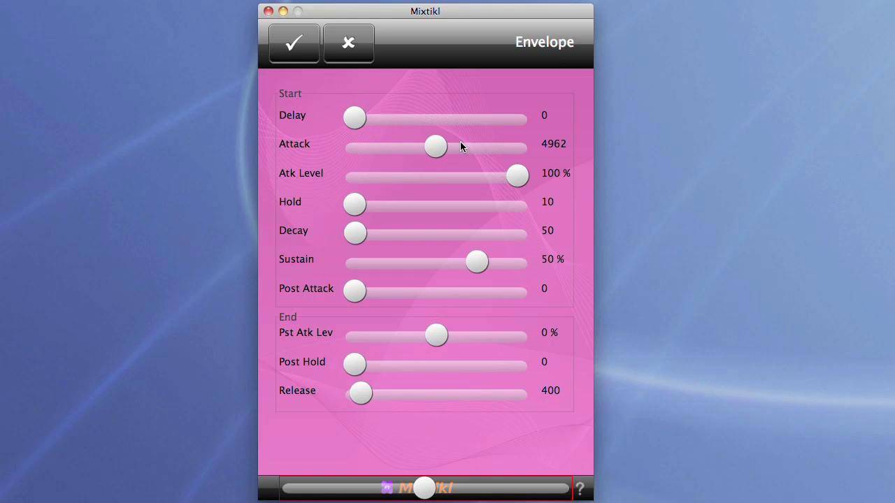
{"action": "left_click", "coordinate": [299, 50]}
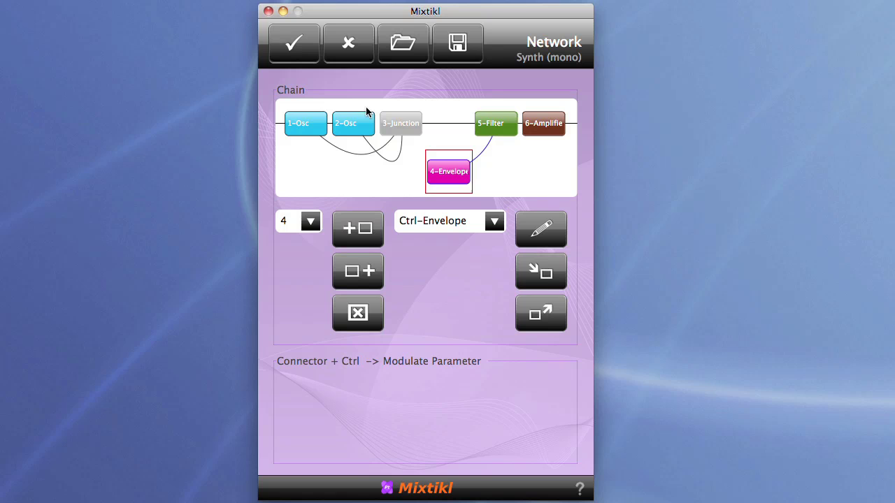
{"action": "left_click", "coordinate": [493, 125]}
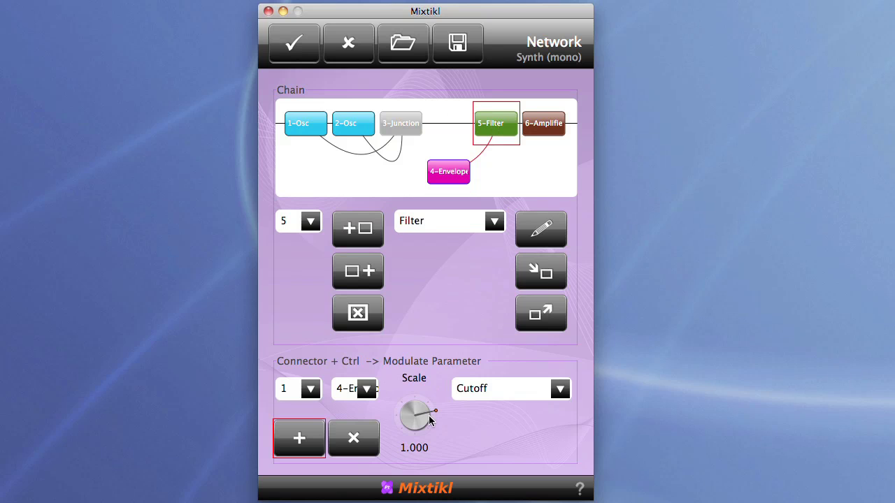
{"action": "left_click_drag", "start_coordinate": [413, 422], "coordinate": [520, 363]}
Insert a Ctrl-Amplifier module after the 4-Envelope node
{"action": "left_click", "coordinate": [451, 177]}
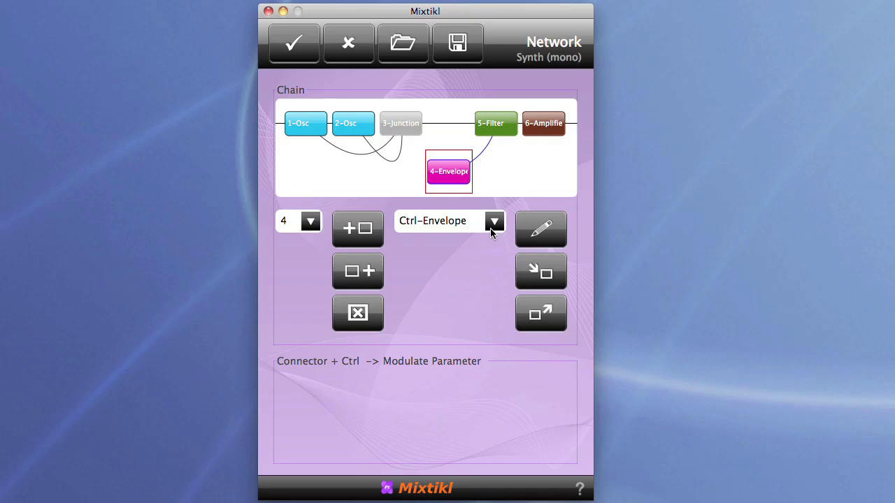
{"action": "left_click", "coordinate": [494, 222]}
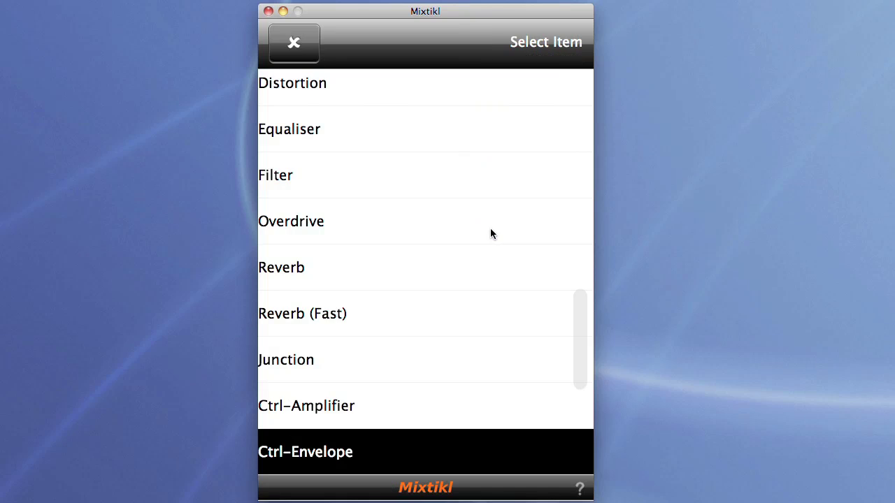
{"action": "left_click", "coordinate": [306, 410]}
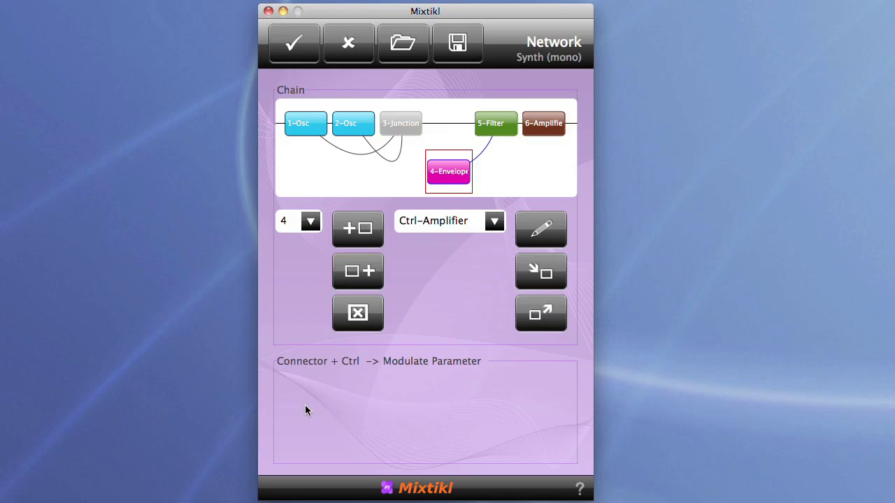
{"action": "left_click", "coordinate": [349, 272]}
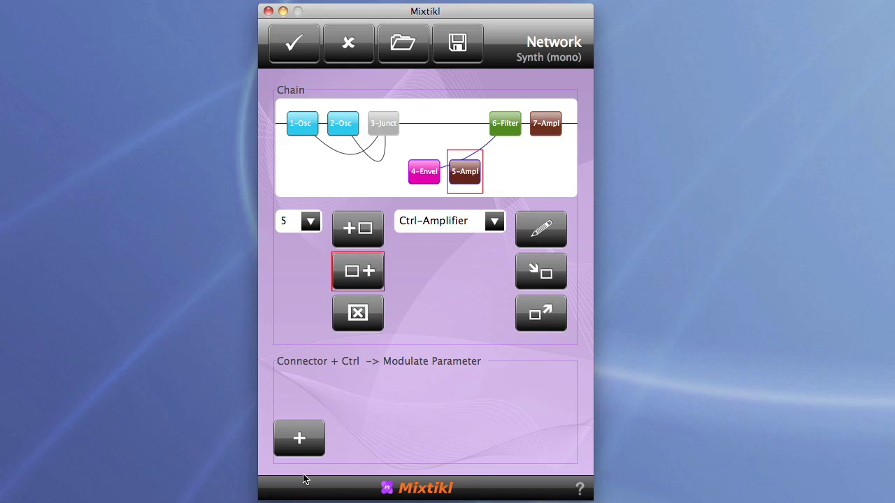
Route 5-Amplifier into 6-Filter's Cutoff and set the envelope's depth on it to 2.000
{"action": "left_click", "coordinate": [301, 445]}
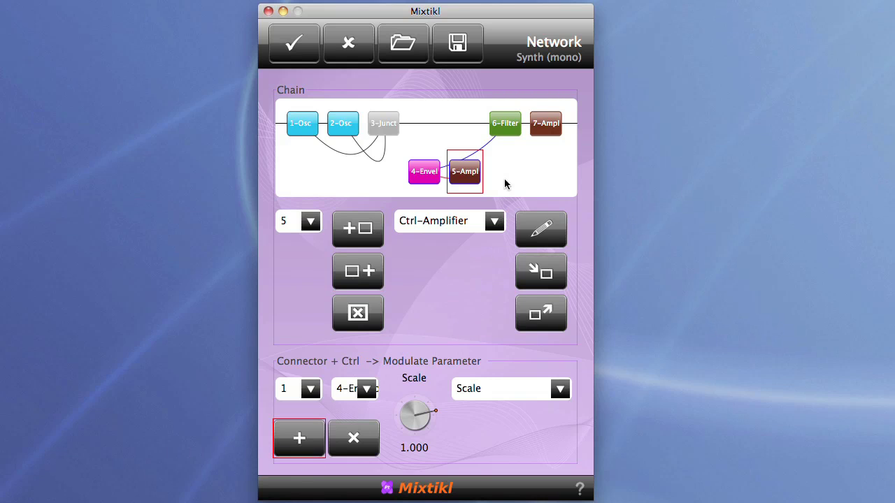
{"action": "left_click", "coordinate": [504, 126]}
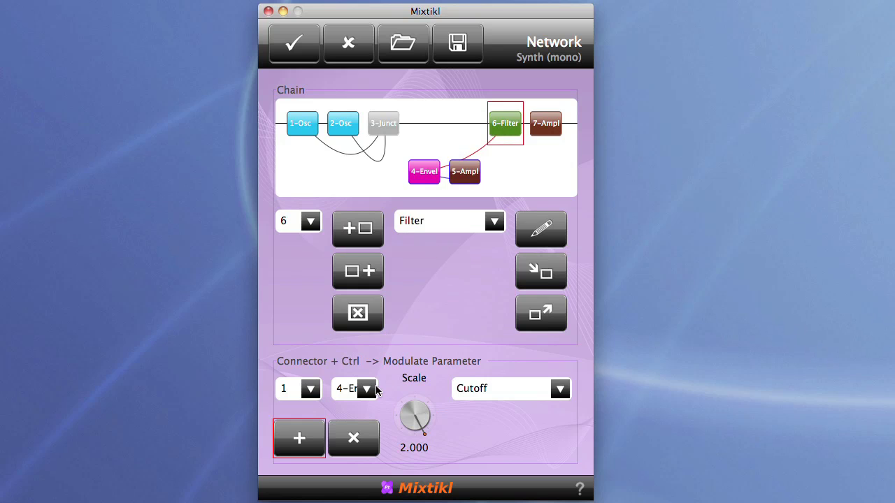
{"action": "left_click", "coordinate": [375, 389]}
{"action": "left_click", "coordinate": [357, 133]}
{"action": "left_click", "coordinate": [466, 176]}
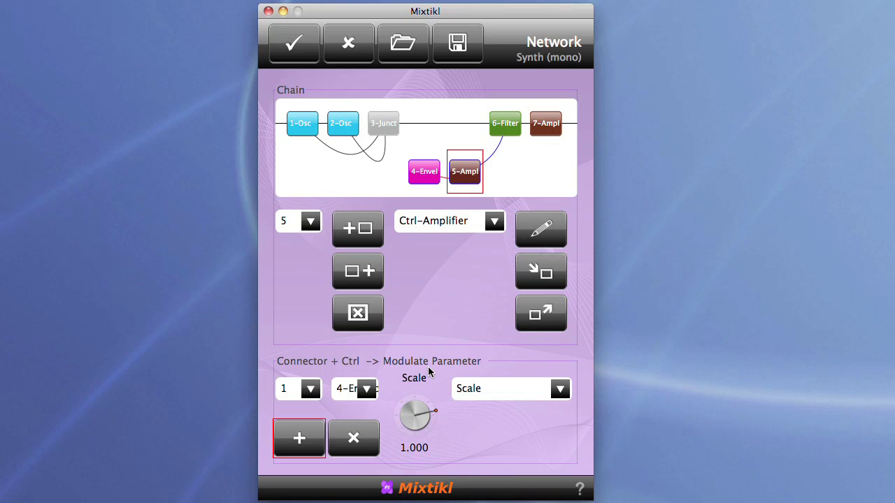
{"action": "left_click_drag", "start_coordinate": [415, 412], "coordinate": [501, 355]}
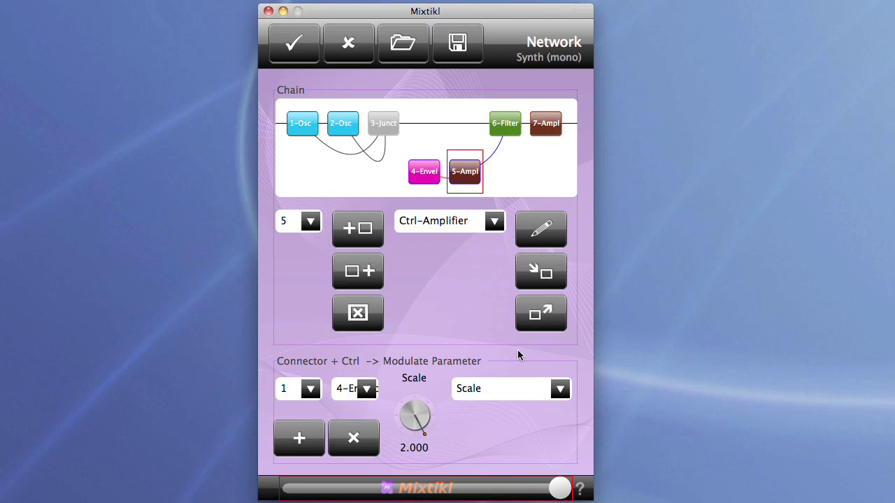
Turn the 5-Ampl controller amplifier's Gain up to 2.97 and accept it
{"action": "double_click", "coordinate": [469, 180]}
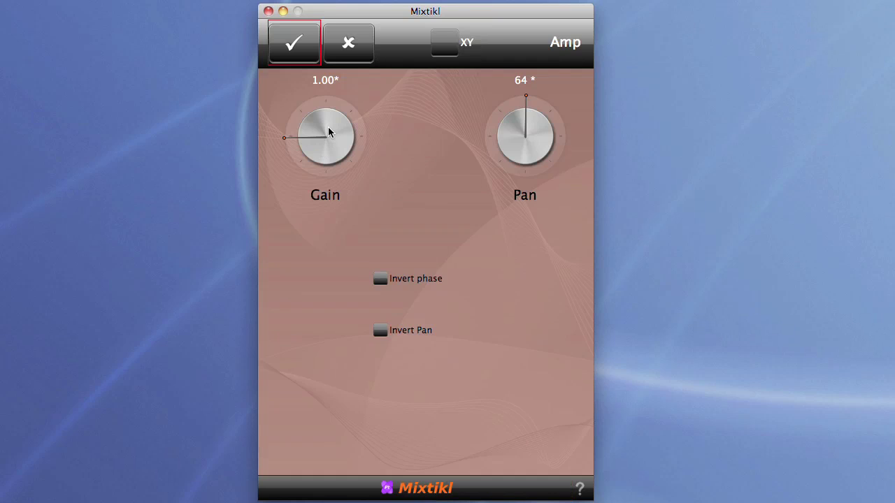
{"action": "left_click_drag", "start_coordinate": [328, 132], "coordinate": [446, 125]}
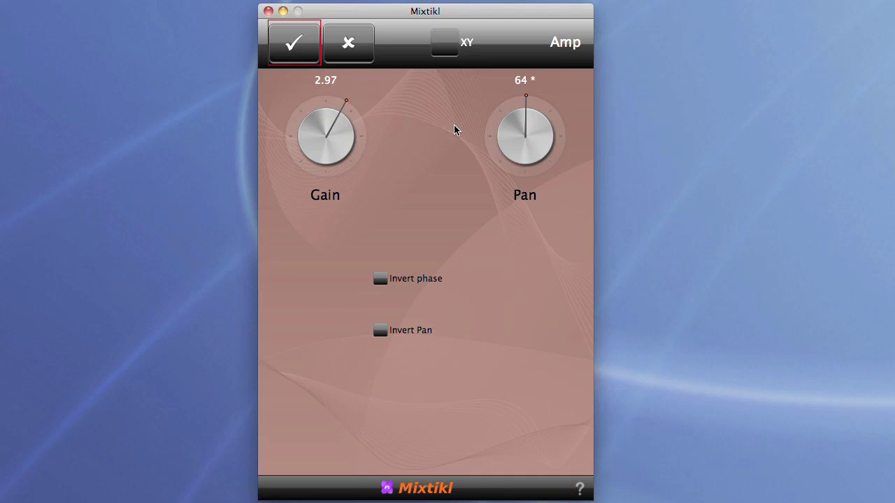
{"action": "left_click", "coordinate": [293, 46]}
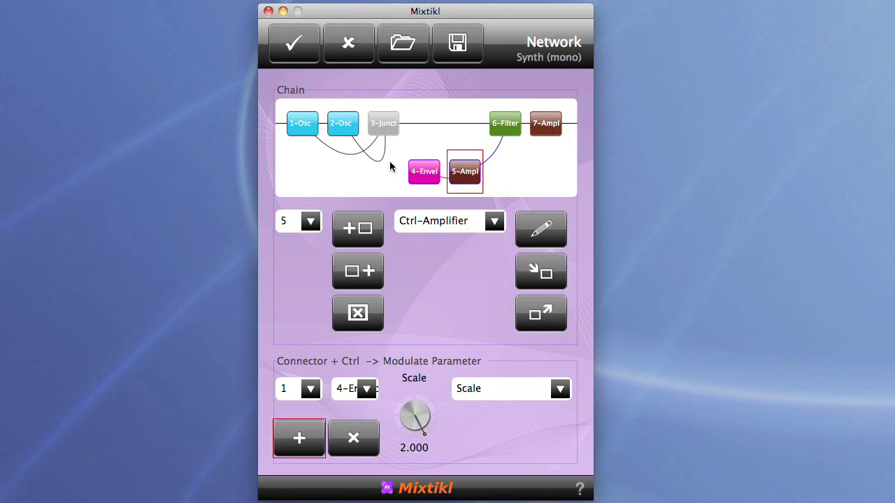
In the envelope, raise Pst Atk Lev to 100%, Release to about 4948 and Sustain to about 96%
{"action": "double_click", "coordinate": [420, 181]}
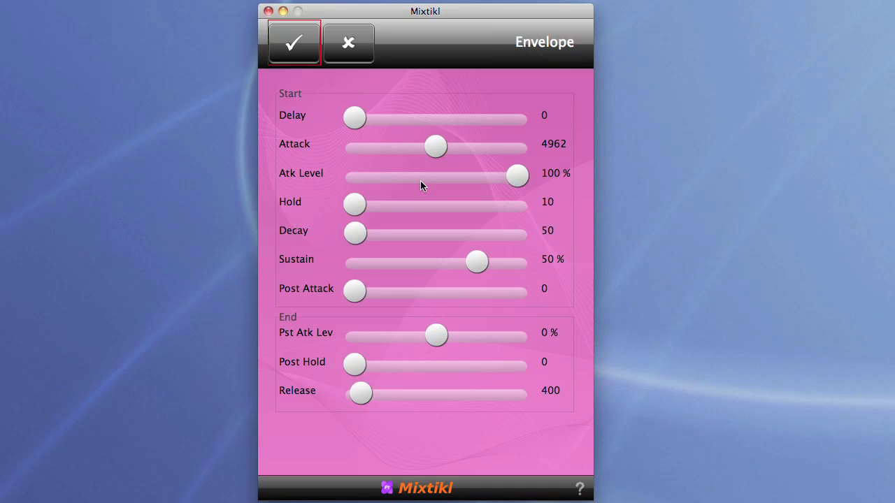
{"action": "left_click_drag", "start_coordinate": [436, 335], "coordinate": [664, 337]}
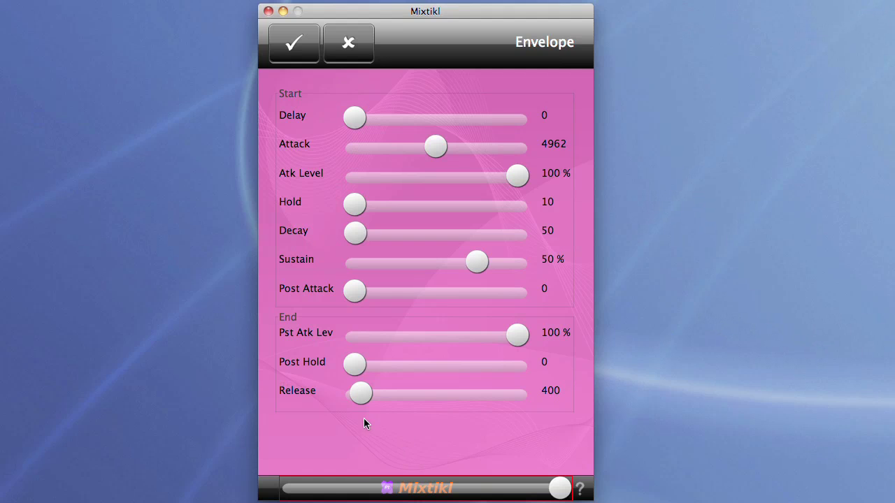
{"action": "left_click_drag", "start_coordinate": [357, 399], "coordinate": [492, 397]}
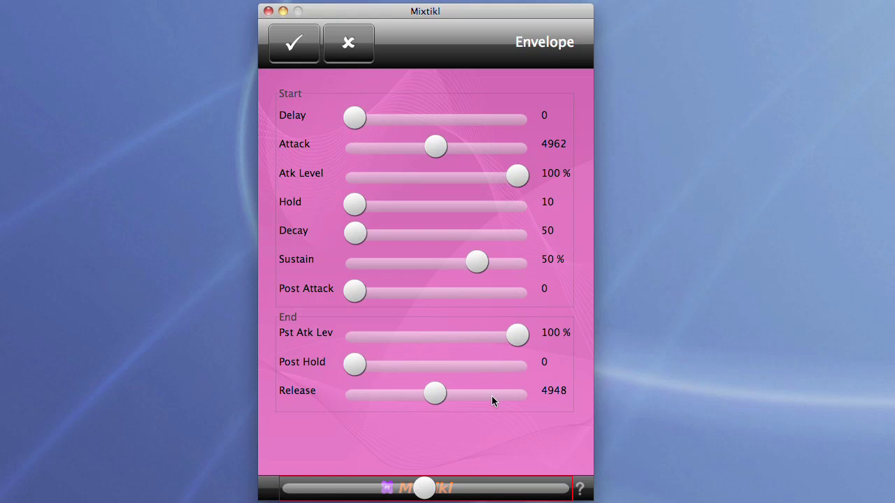
{"action": "left_click", "coordinate": [476, 260]}
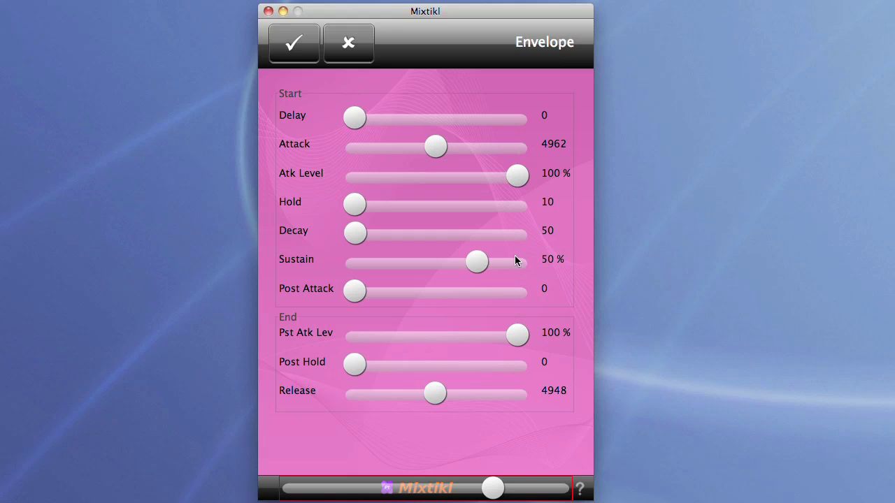
{"action": "left_click_drag", "start_coordinate": [471, 264], "coordinate": [551, 266]}
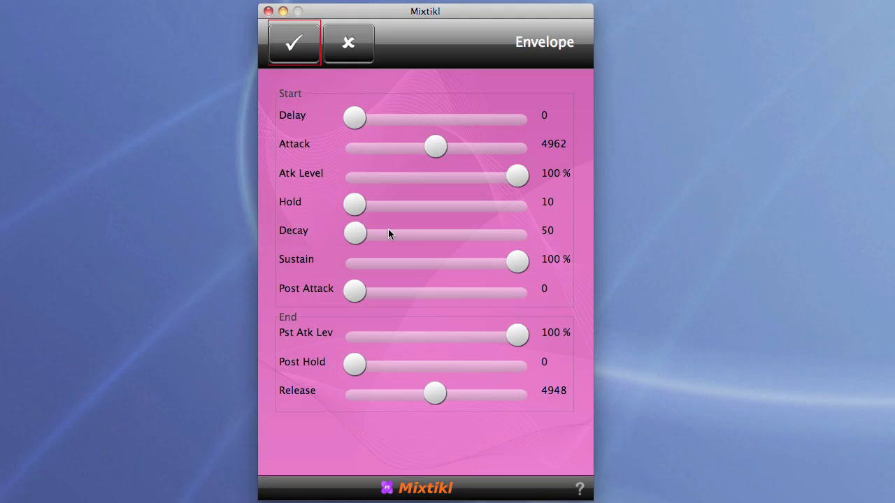
Set Decay 1716, Attack 4462, Sustain 48% and Pst Atk Lev 58%, then confirm
{"action": "left_click_drag", "start_coordinate": [360, 231], "coordinate": [409, 237]}
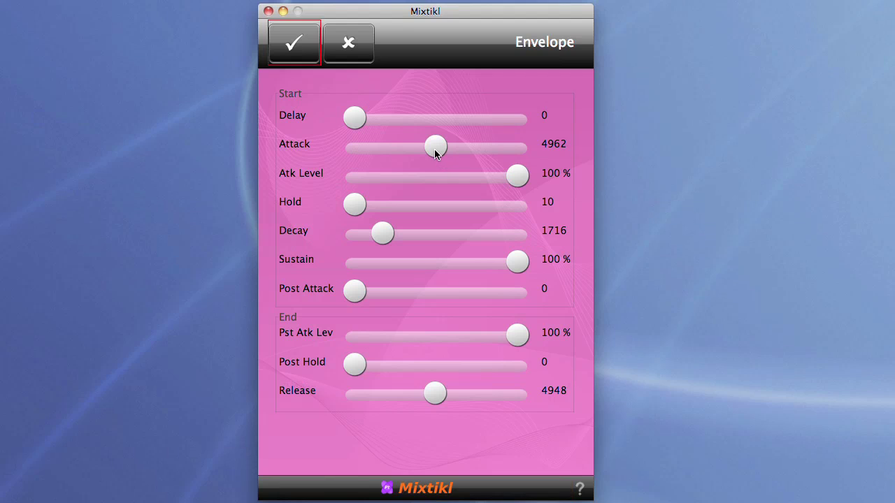
{"action": "left_click_drag", "start_coordinate": [434, 148], "coordinate": [418, 148]}
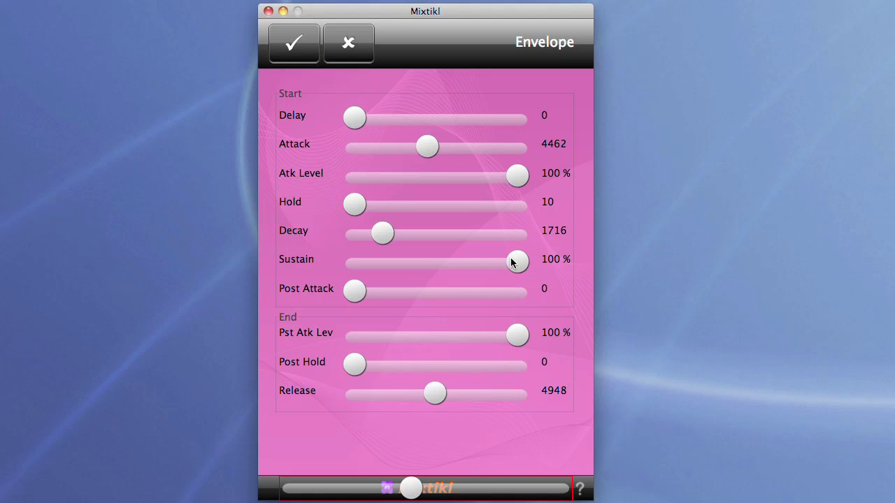
{"action": "left_click_drag", "start_coordinate": [513, 262], "coordinate": [435, 262]}
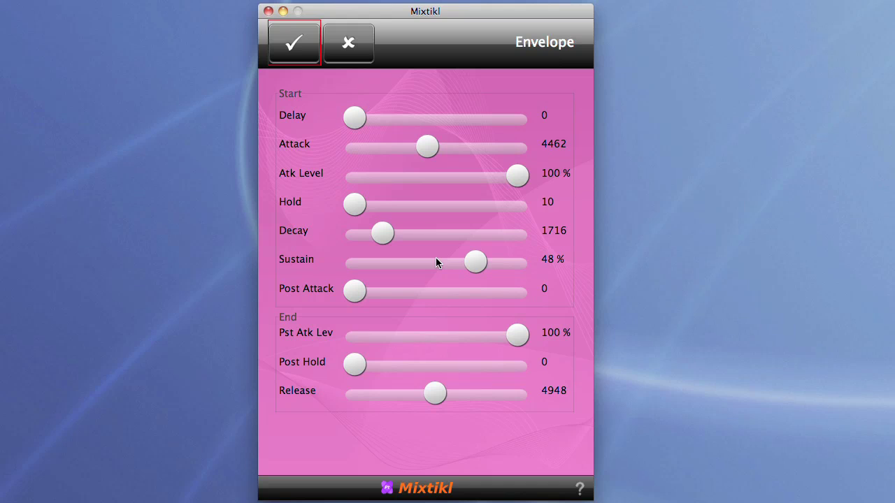
{"action": "left_click_drag", "start_coordinate": [514, 331], "coordinate": [450, 329]}
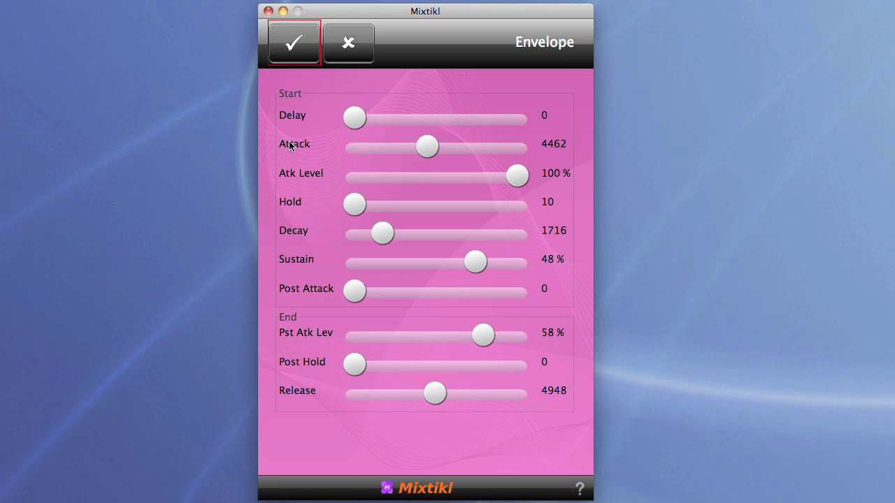
{"action": "left_click", "coordinate": [291, 47]}
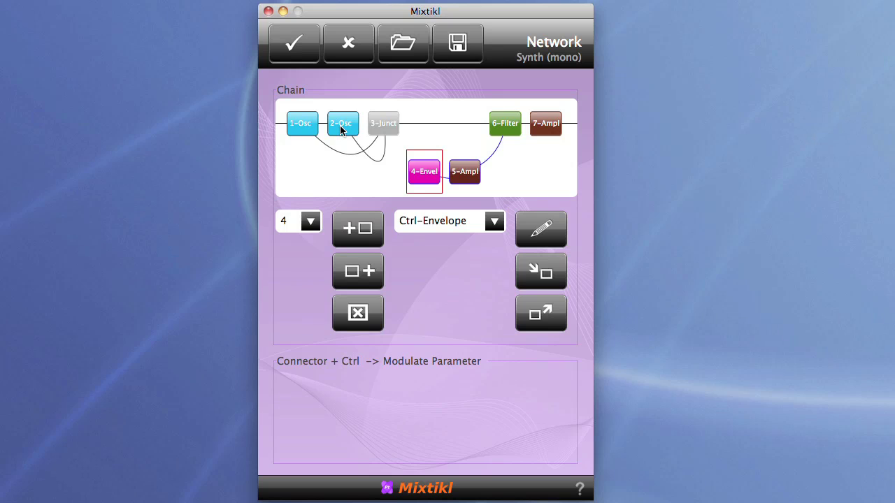
Insert an Overdrive module ahead of 6-Filter, moving Filter and Amplifier to slots 7 and 8
{"action": "left_click", "coordinate": [511, 130]}
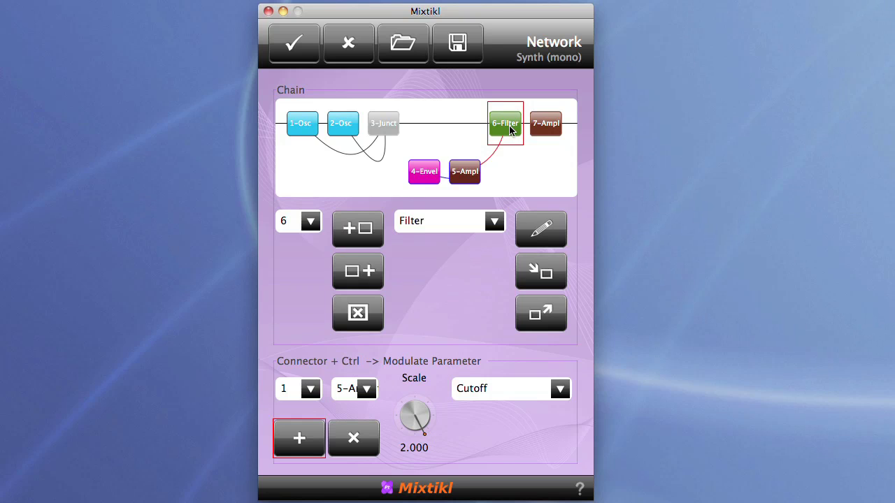
{"action": "left_click", "coordinate": [499, 223]}
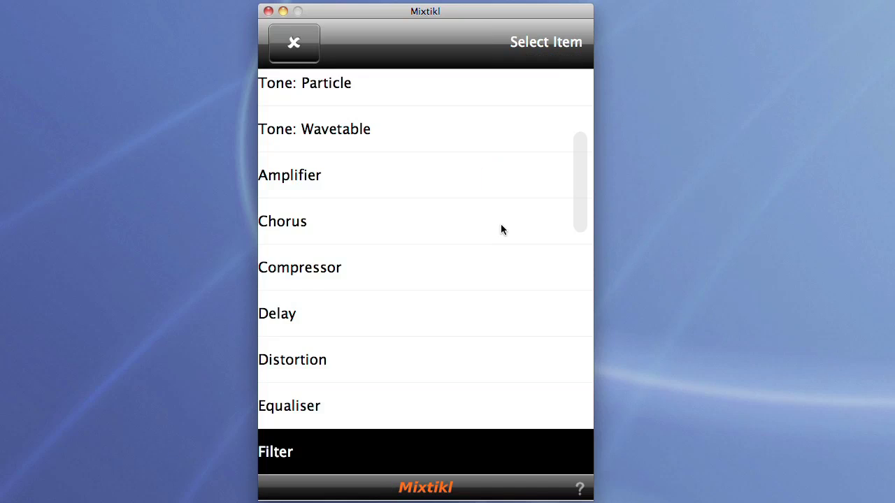
{"action": "scroll", "coordinate": [500, 230], "scroll_direction": "down", "scroll_amount": 10}
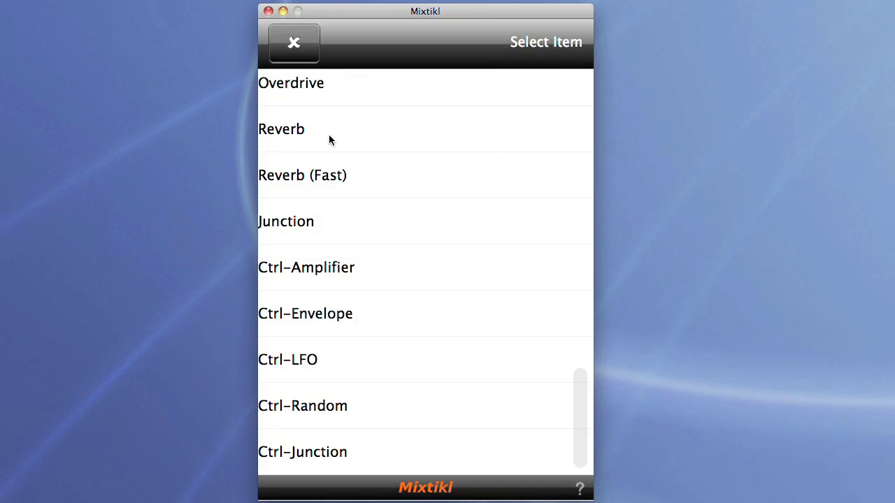
{"action": "left_click", "coordinate": [309, 95]}
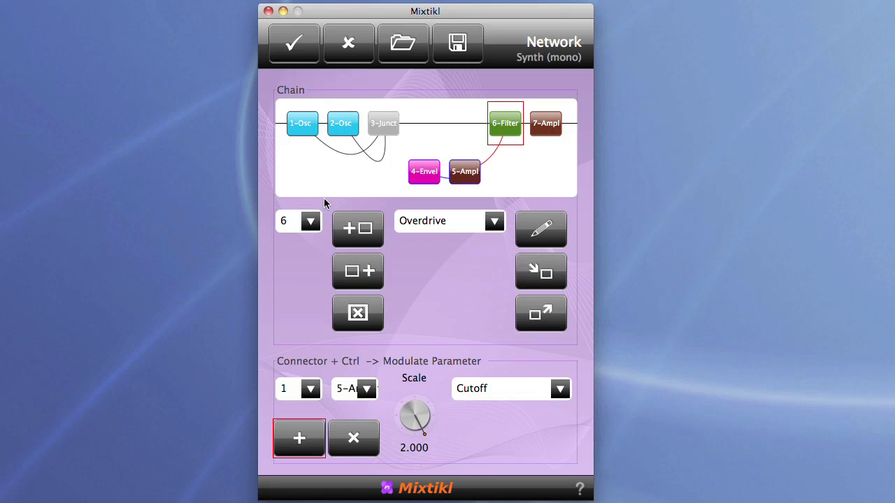
{"action": "left_click", "coordinate": [369, 235]}
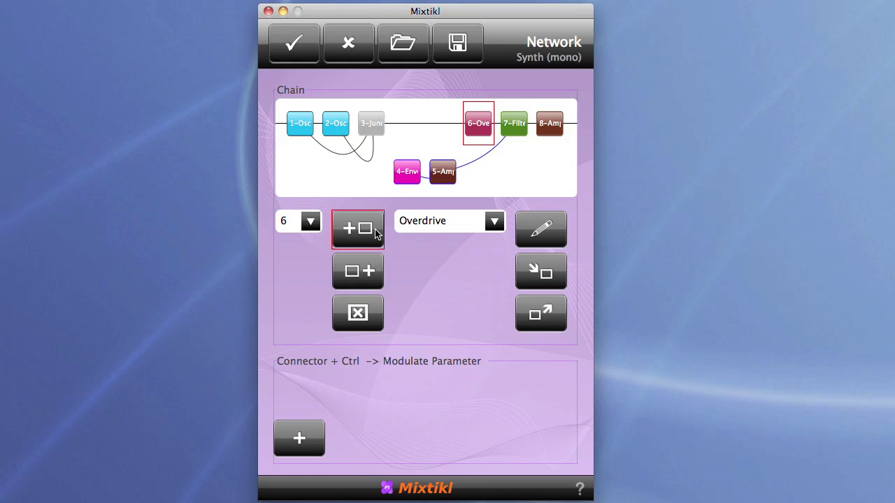
Turn the 6-Ove Overdrive Gain knob to 61 and accept the setting
{"action": "double_click", "coordinate": [478, 123]}
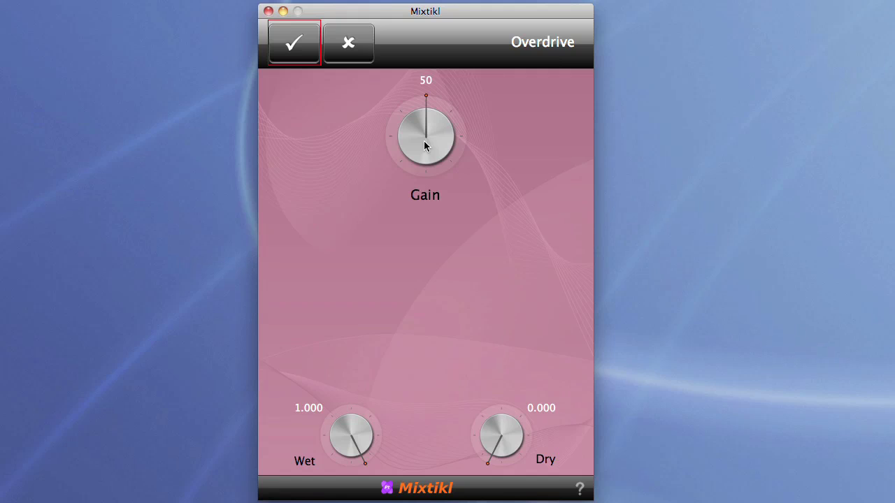
{"action": "left_click_drag", "start_coordinate": [424, 146], "coordinate": [238, 190]}
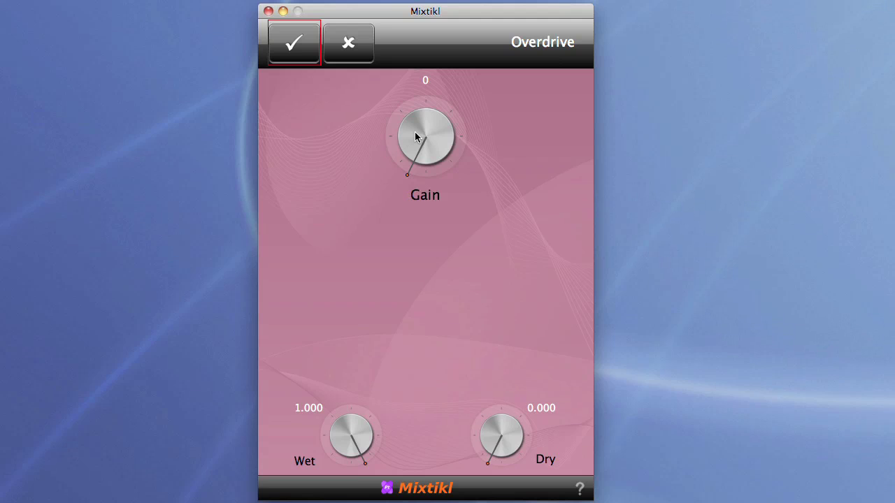
{"action": "left_click_drag", "start_coordinate": [434, 132], "coordinate": [612, 129]}
{"action": "left_click", "coordinate": [302, 42]}
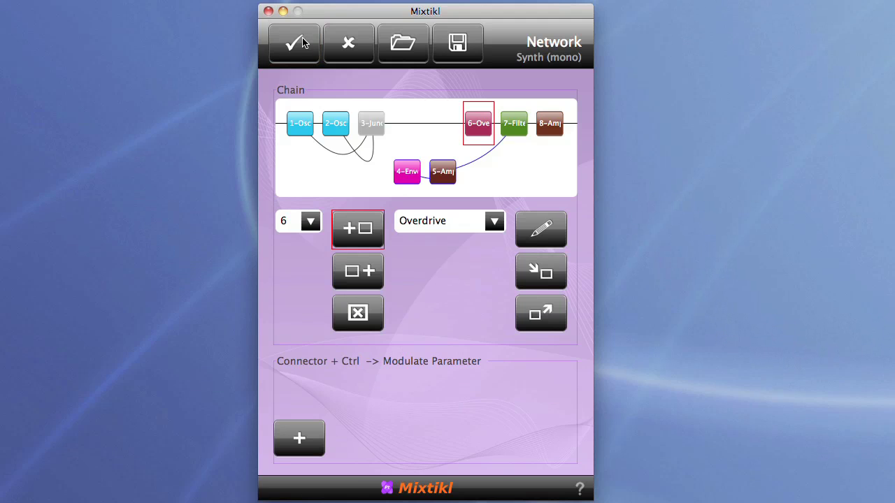
Detune the 2-Osc oscillator's Micro by 8 cents, accept, and close the synth network
{"action": "left_click", "coordinate": [336, 126]}
{"action": "double_click", "coordinate": [335, 124]}
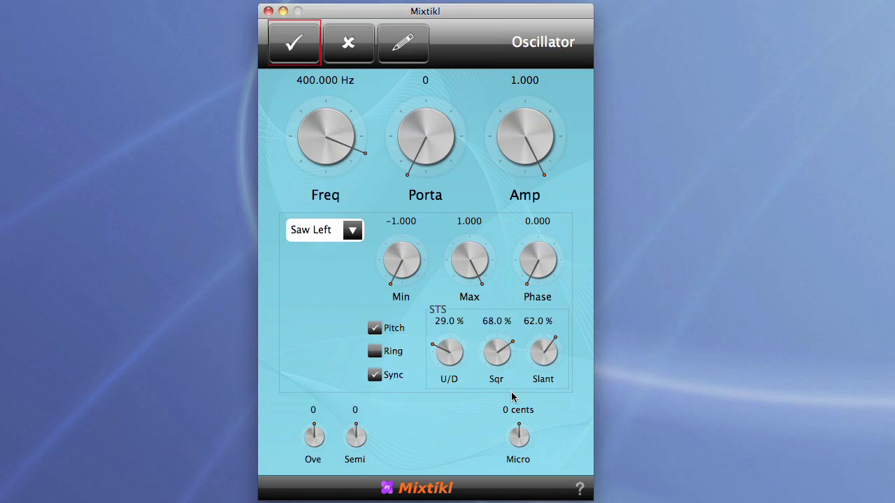
{"action": "left_click_drag", "start_coordinate": [521, 436], "coordinate": [539, 441]}
{"action": "left_click", "coordinate": [295, 44]}
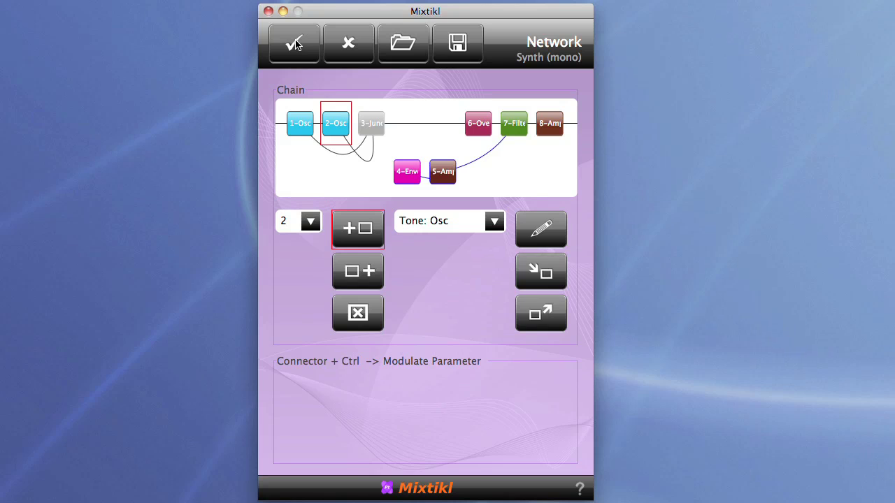
{"action": "left_click", "coordinate": [295, 44]}
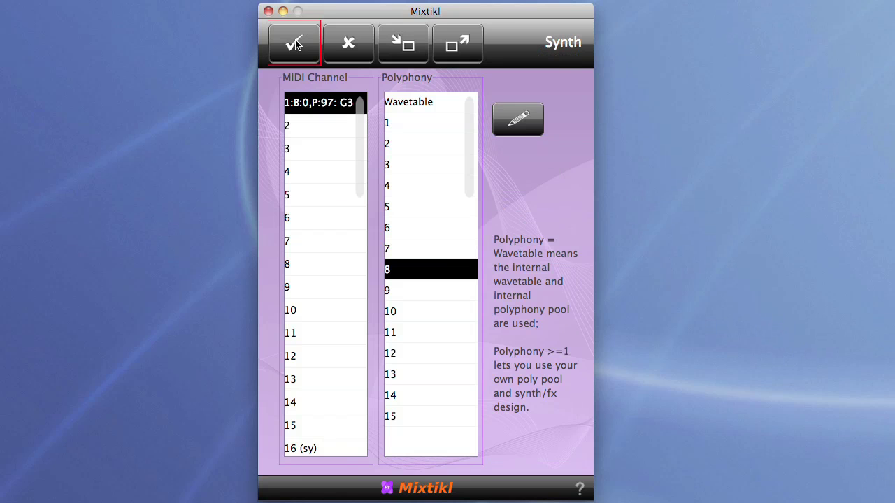
Turn on Use FX for MIDI channel 1 and add a Chorus effect to its chain
{"action": "left_click", "coordinate": [295, 44]}
{"action": "left_click", "coordinate": [540, 377]}
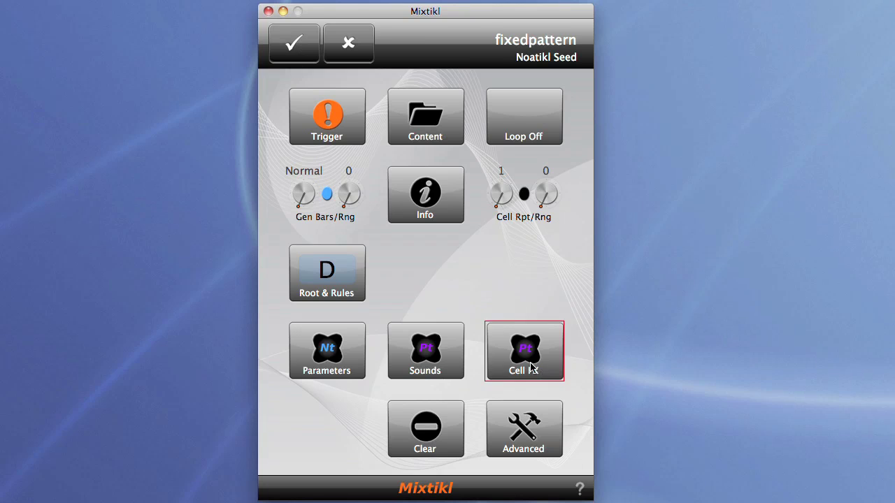
{"action": "left_click", "coordinate": [409, 190]}
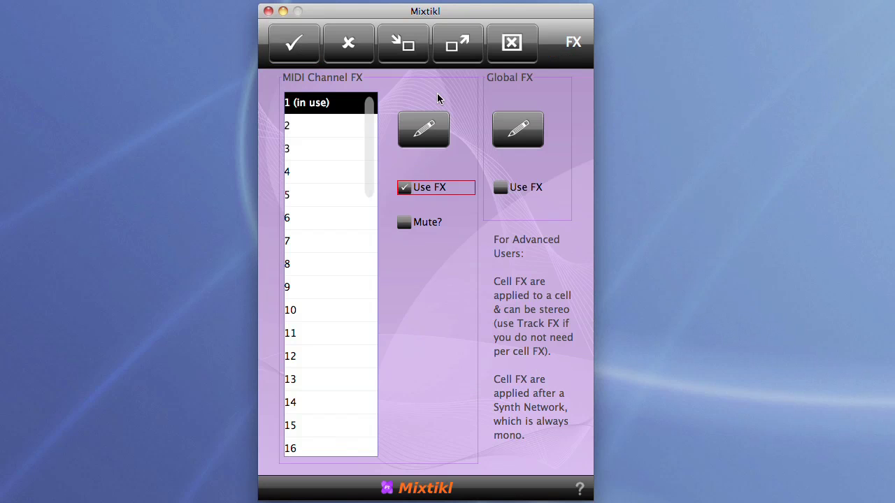
{"action": "left_click", "coordinate": [424, 130]}
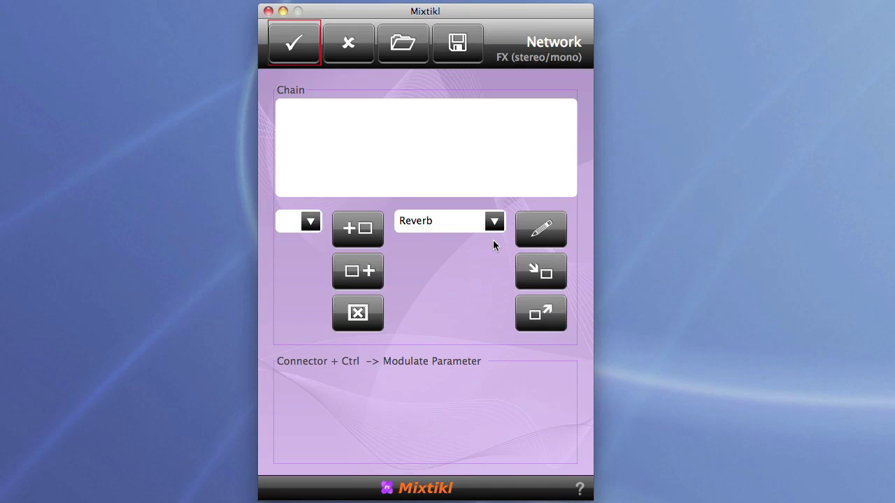
{"action": "left_click", "coordinate": [492, 222]}
{"action": "left_click", "coordinate": [367, 130]}
{"action": "left_click", "coordinate": [345, 228]}
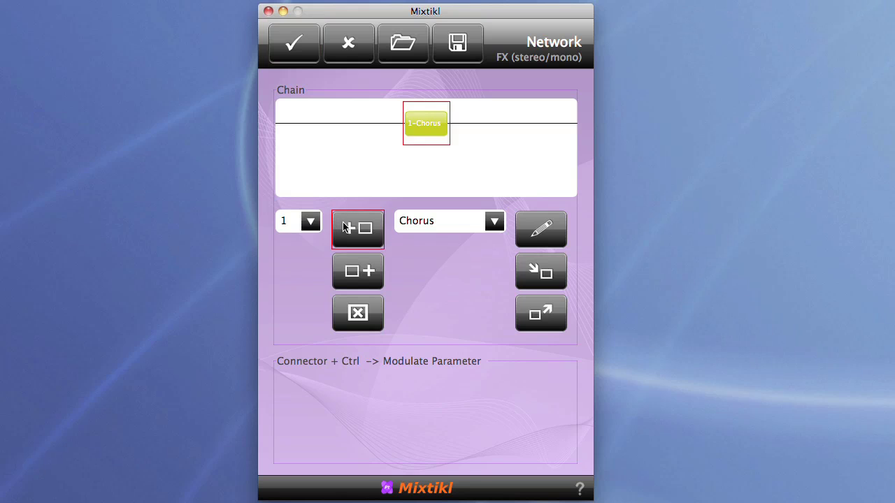
Set the Chorus to the Chorus 4 preset with Wet 0.500 and Dry 0.520, then confirm
{"action": "double_click", "coordinate": [436, 125]}
{"action": "left_click_drag", "start_coordinate": [499, 429], "coordinate": [650, 403]}
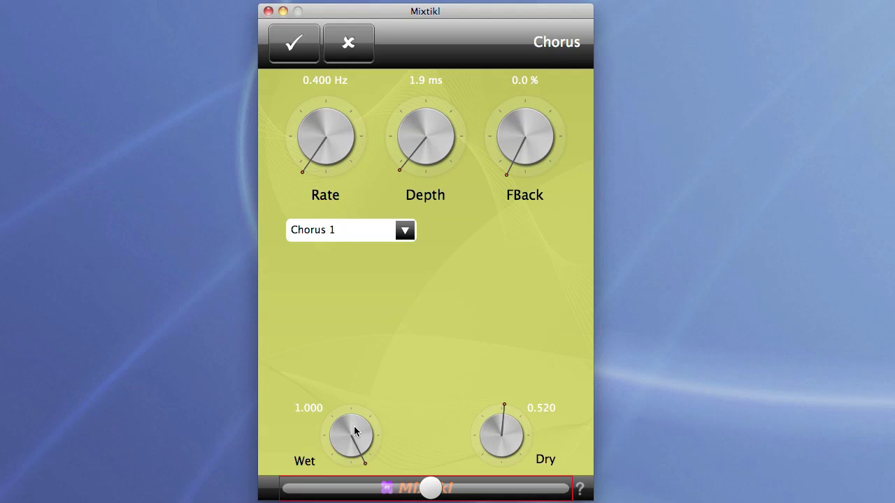
{"action": "left_click_drag", "start_coordinate": [353, 432], "coordinate": [201, 434]}
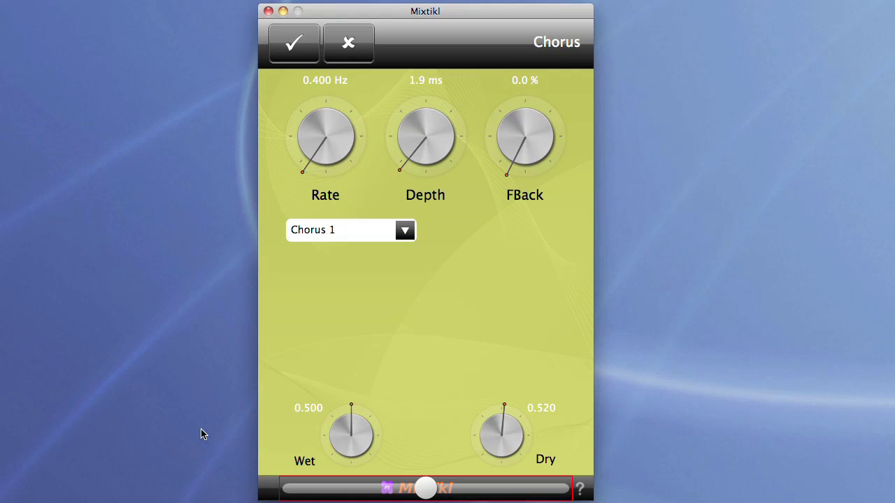
{"action": "left_click", "coordinate": [366, 226]}
{"action": "left_click", "coordinate": [366, 225]}
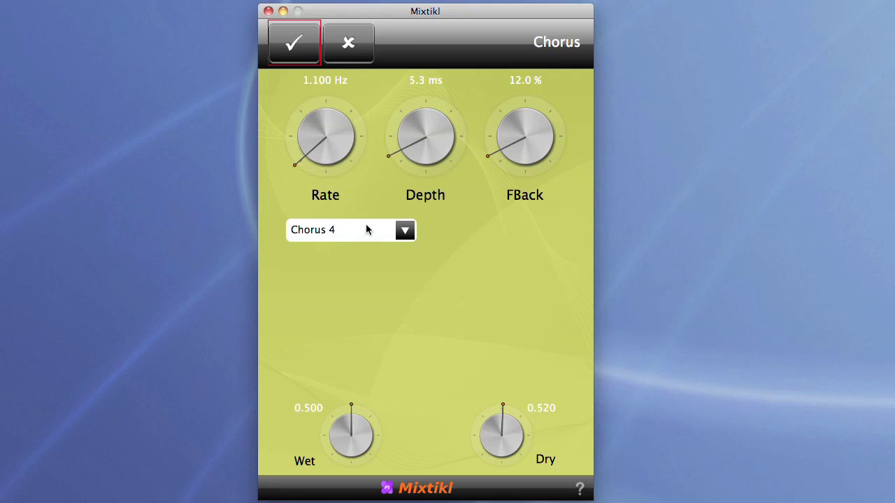
{"action": "left_click", "coordinate": [289, 54]}
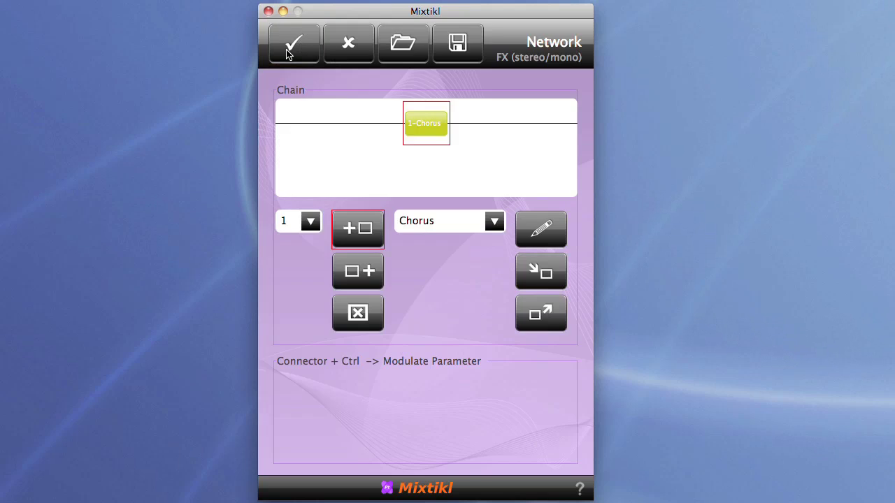
{"action": "left_click", "coordinate": [289, 54]}
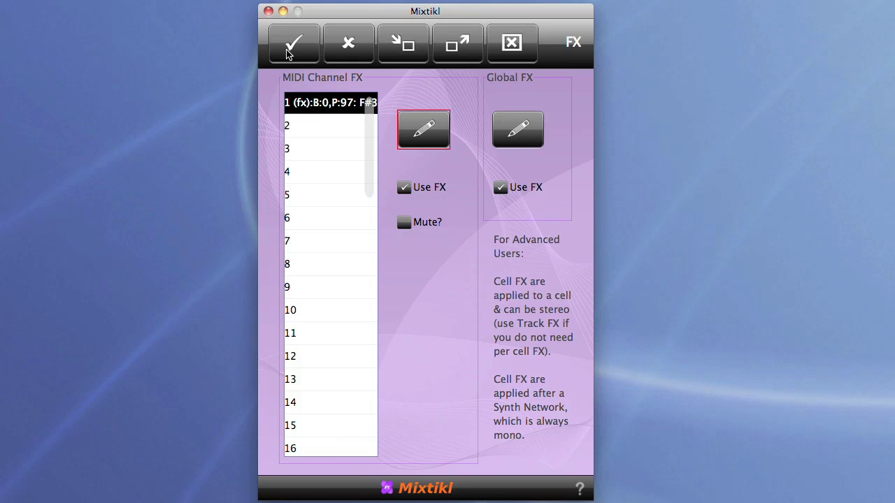
In the Chords parameter group, raise Chord Depth from 1 to 2 and accept, with Chord Depth Range 1
{"action": "left_click", "coordinate": [288, 54]}
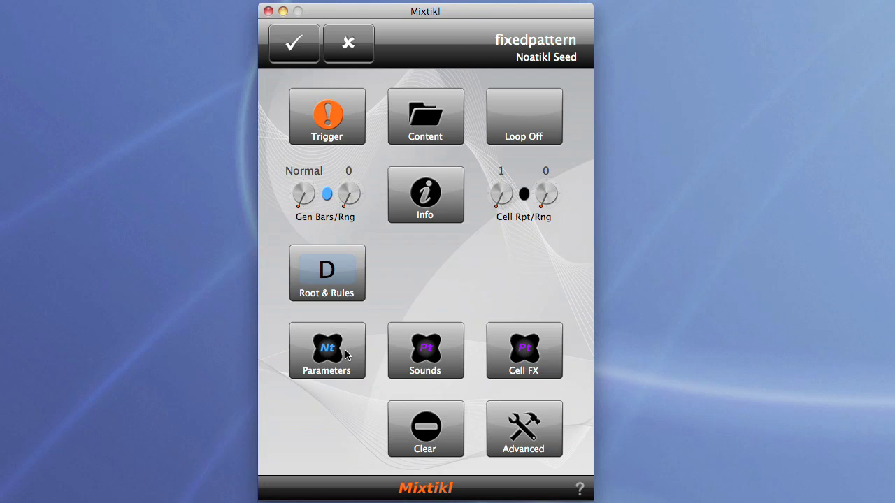
{"action": "left_click", "coordinate": [345, 355]}
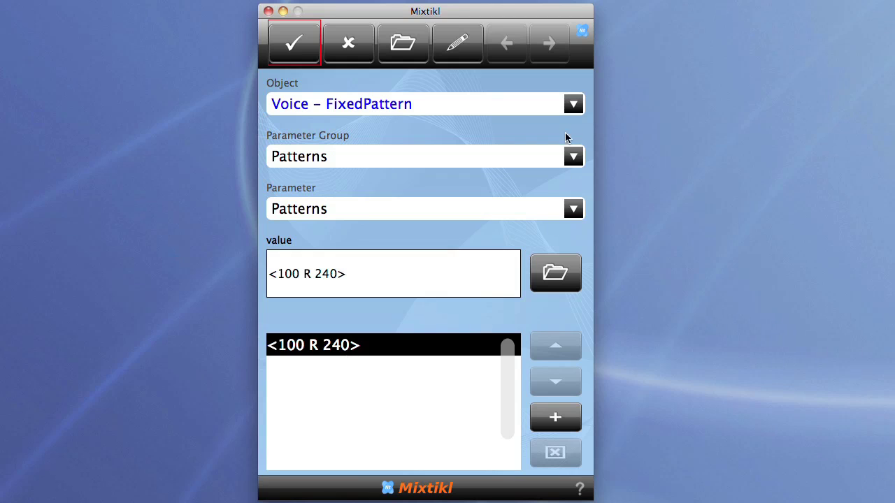
{"action": "left_click", "coordinate": [572, 156]}
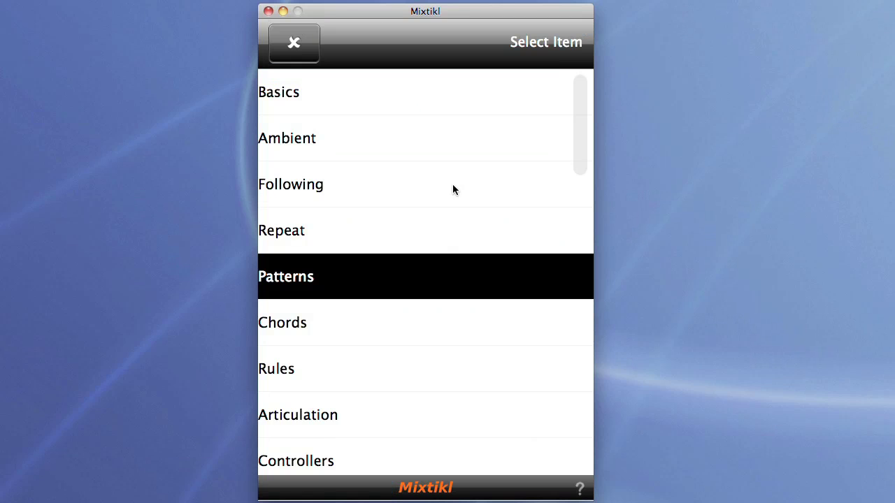
{"action": "left_click", "coordinate": [282, 340]}
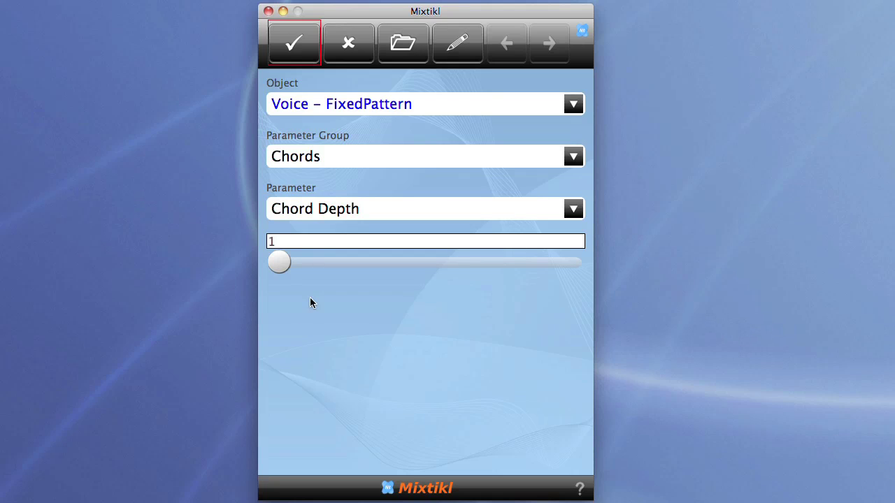
{"action": "left_click_drag", "start_coordinate": [283, 265], "coordinate": [295, 266]}
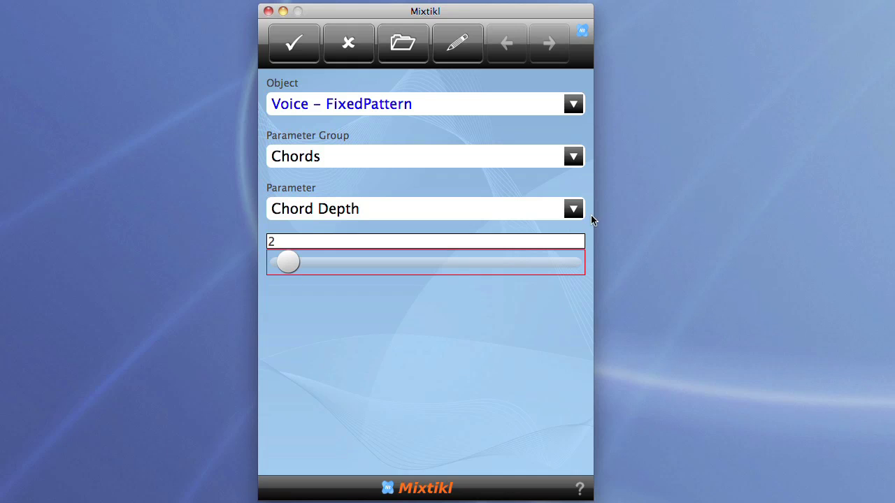
{"action": "left_click", "coordinate": [570, 214]}
{"action": "left_click", "coordinate": [434, 141]}
{"action": "left_click", "coordinate": [294, 47]}
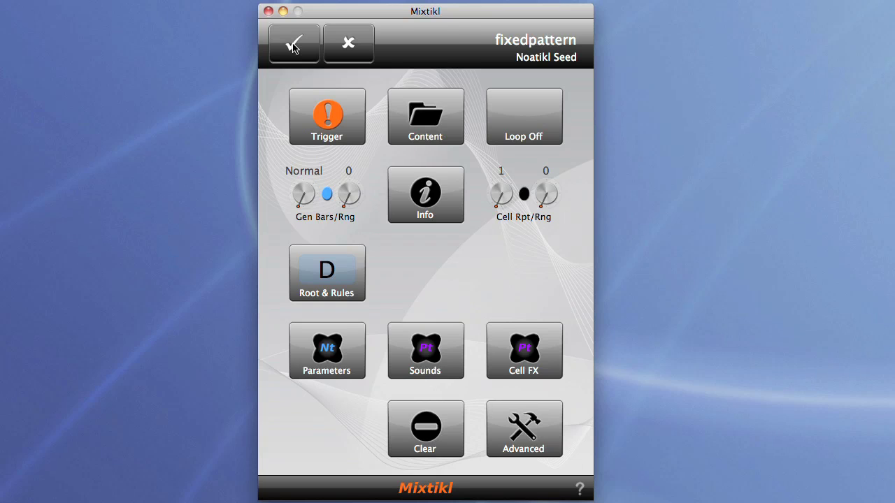
Copy the fixedpattern cell into row 2, column 3 and open the pasted copy's settings
{"action": "left_click", "coordinate": [293, 46]}
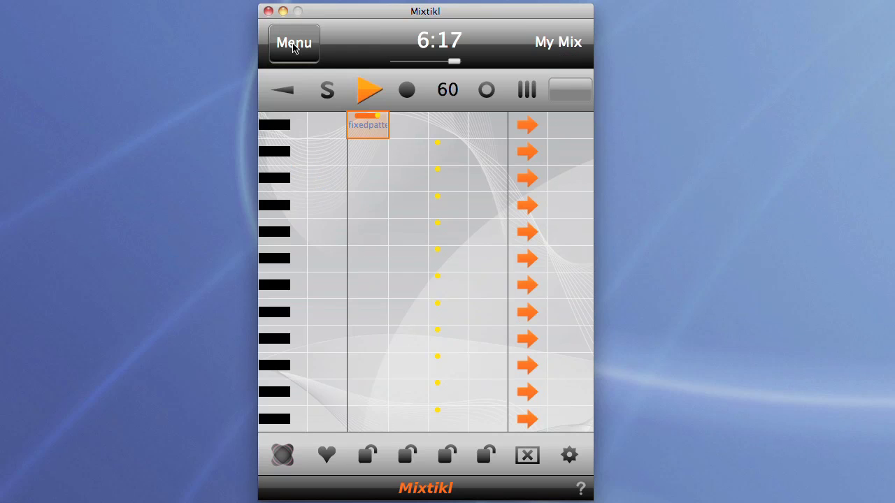
{"action": "left_click", "coordinate": [577, 453]}
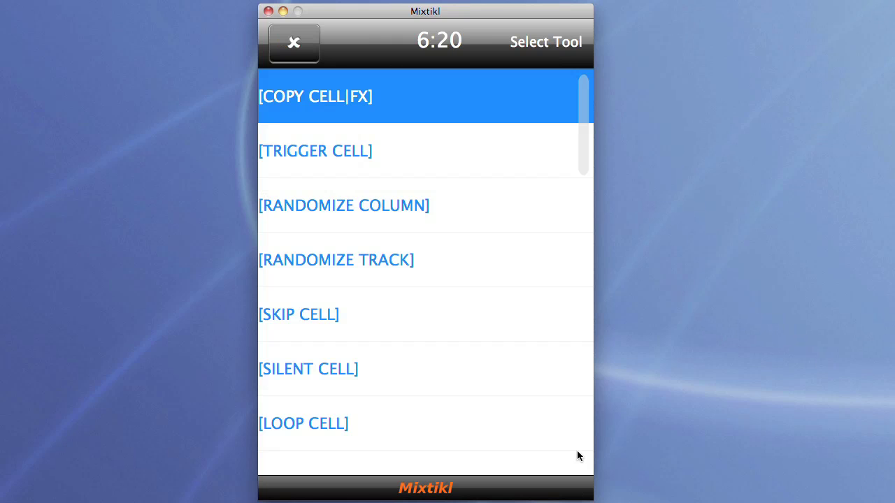
{"action": "left_click", "coordinate": [353, 95]}
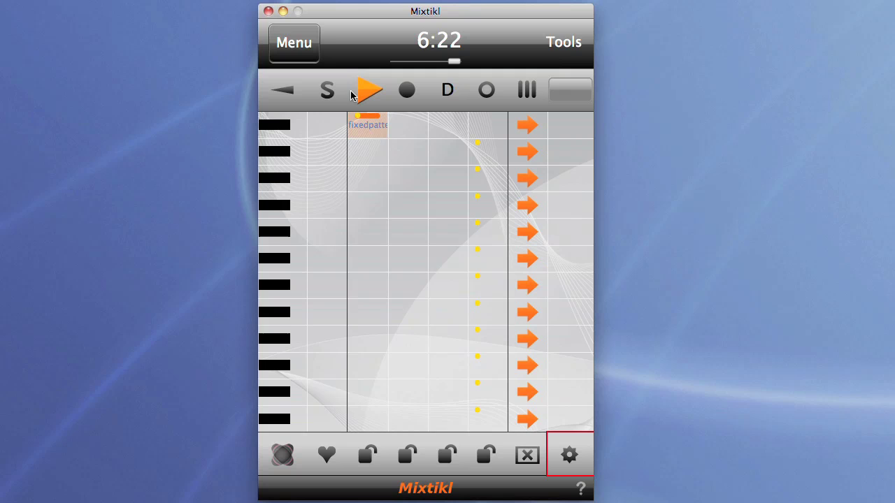
{"action": "left_click", "coordinate": [365, 127]}
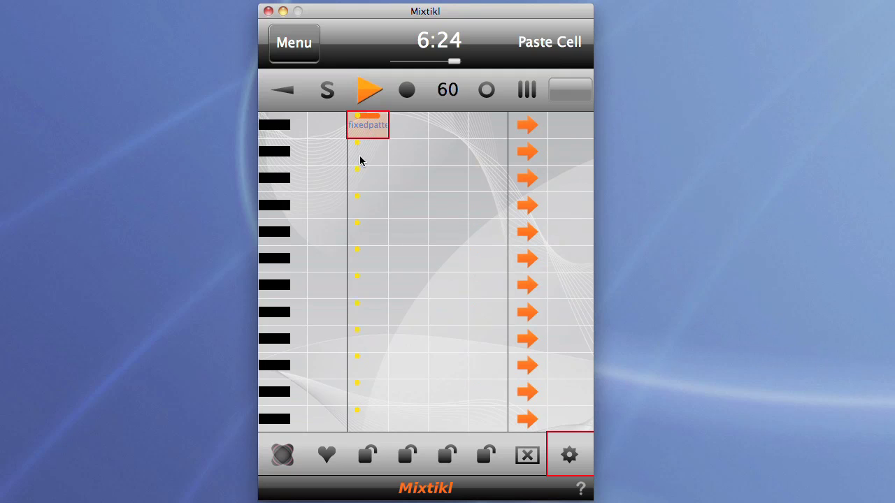
{"action": "left_click", "coordinate": [404, 162]}
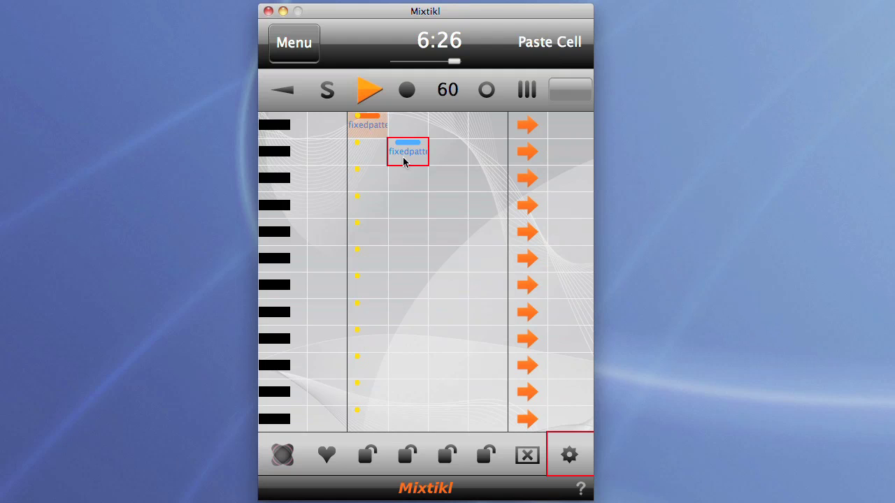
{"action": "left_click", "coordinate": [572, 453]}
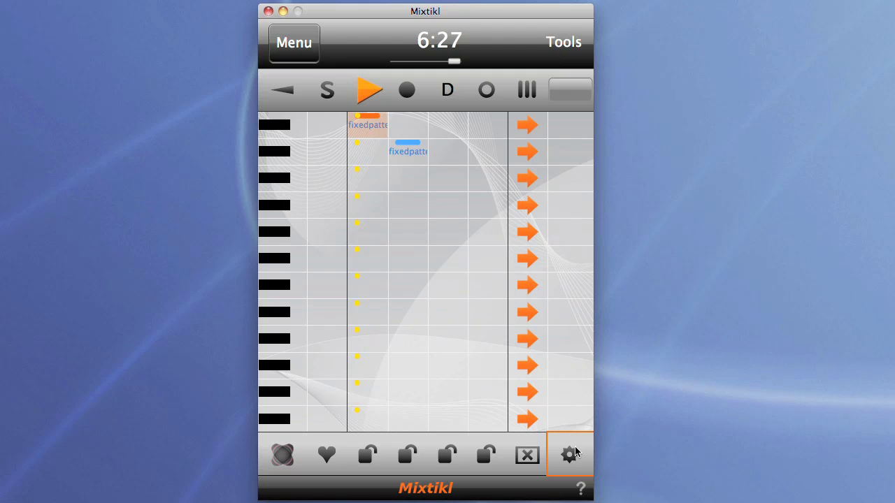
{"action": "left_click", "coordinate": [401, 163]}
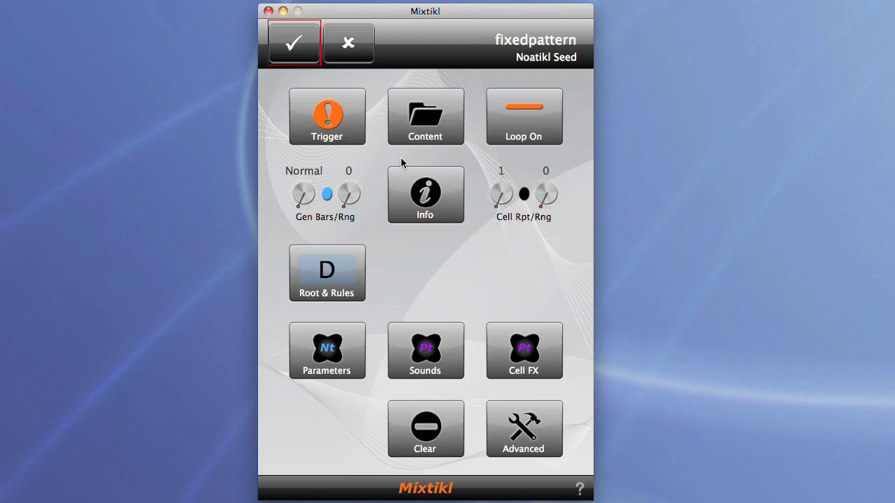
Set the copied cell's Pitch Offset to 19 semitones in Root & Rules
{"action": "left_click", "coordinate": [321, 296]}
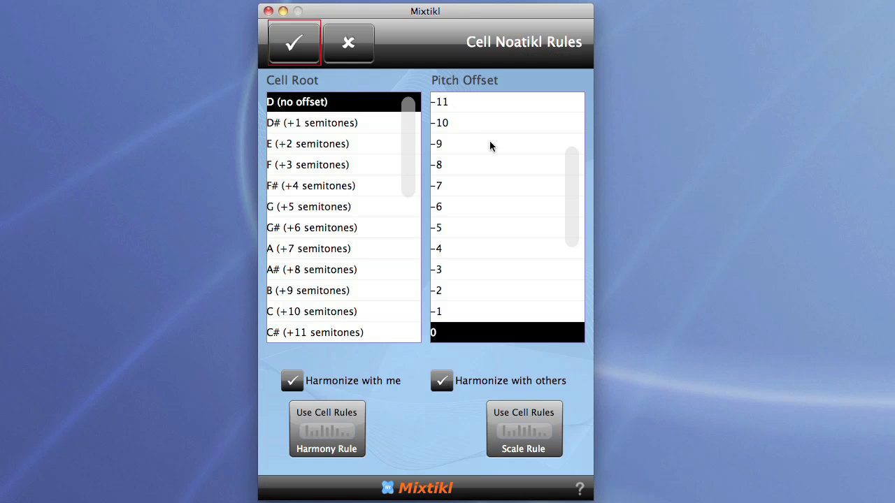
{"action": "scroll", "coordinate": [489, 140], "scroll_direction": "down", "scroll_amount": 10}
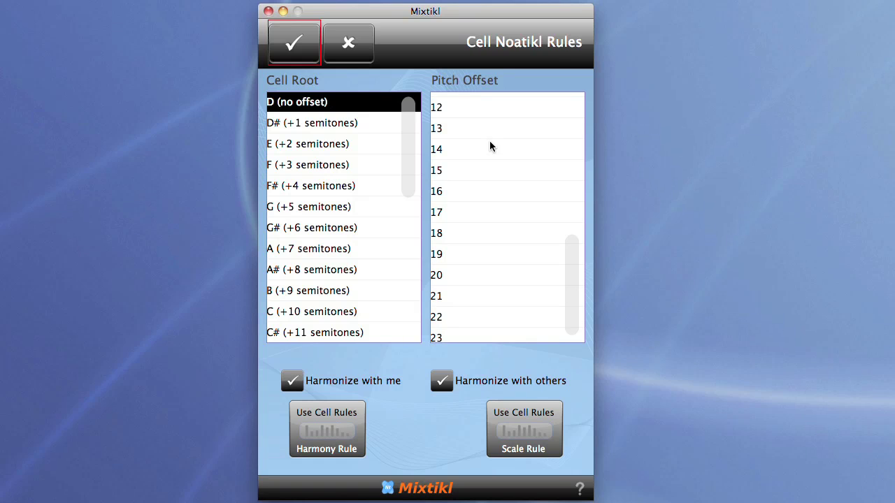
{"action": "left_click", "coordinate": [465, 257]}
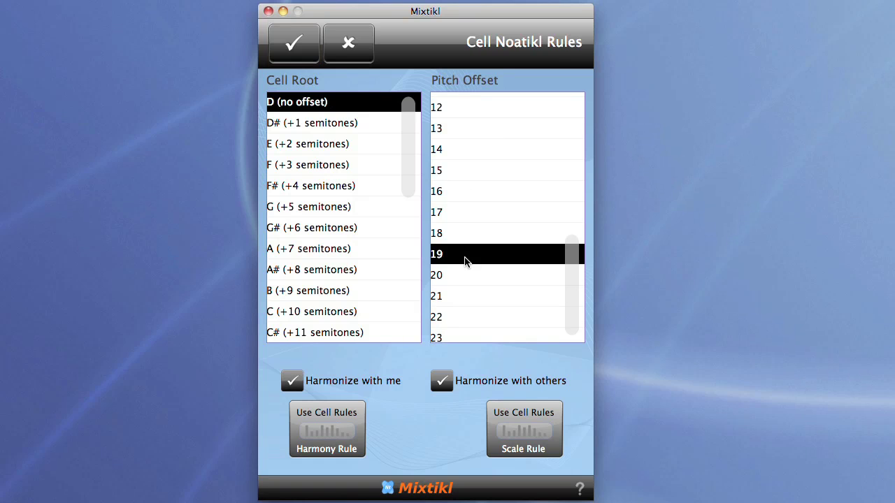
{"action": "left_click", "coordinate": [304, 61]}
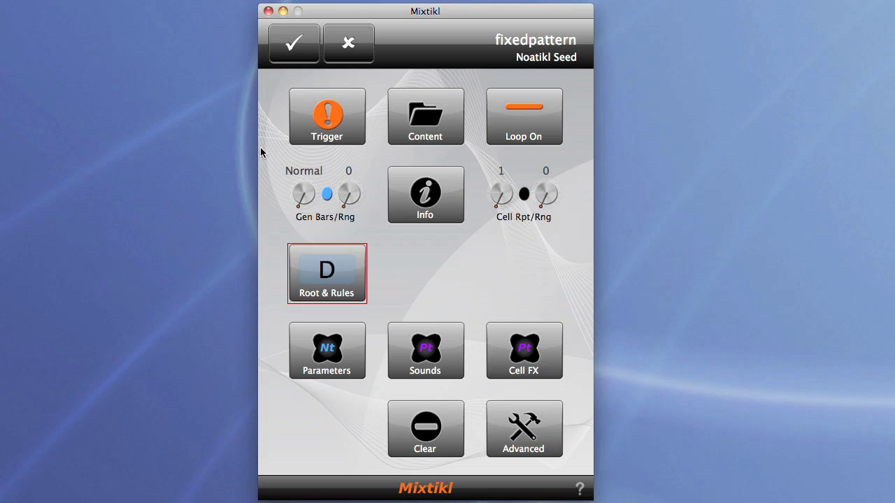
Untick Harmonize with me for the copied cell and accept
{"action": "left_click", "coordinate": [339, 279]}
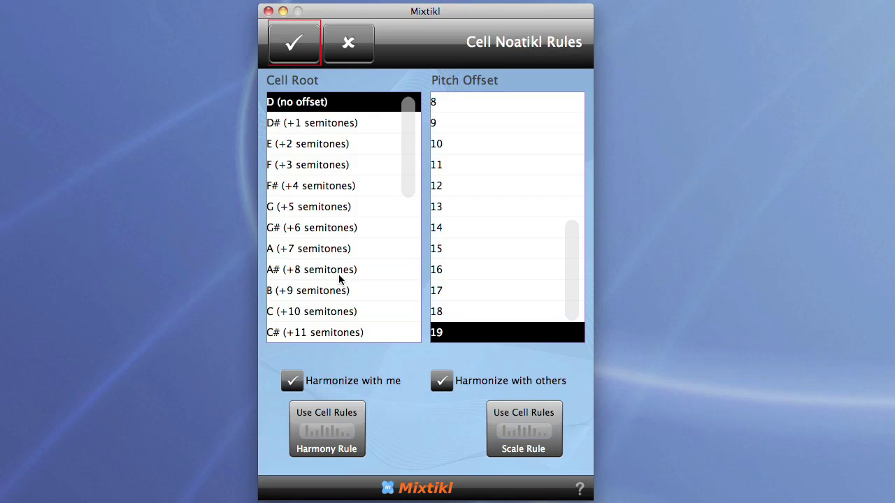
{"action": "left_click", "coordinate": [299, 385]}
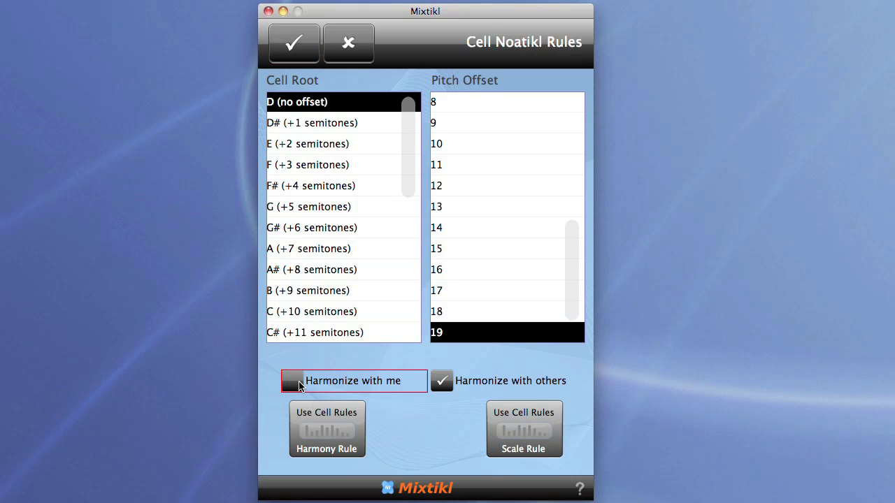
{"action": "left_click", "coordinate": [302, 43]}
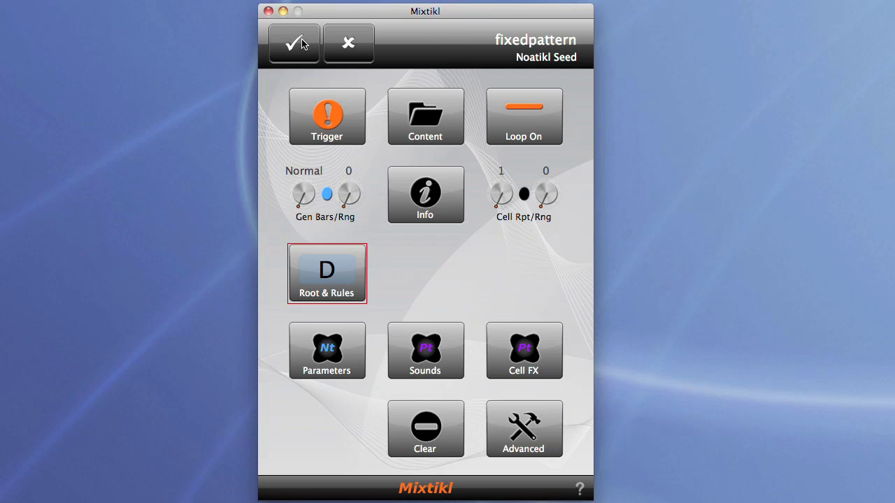
Pan the first track to the left and the second track to the right
{"action": "left_click", "coordinate": [302, 44]}
{"action": "left_click", "coordinate": [289, 101]}
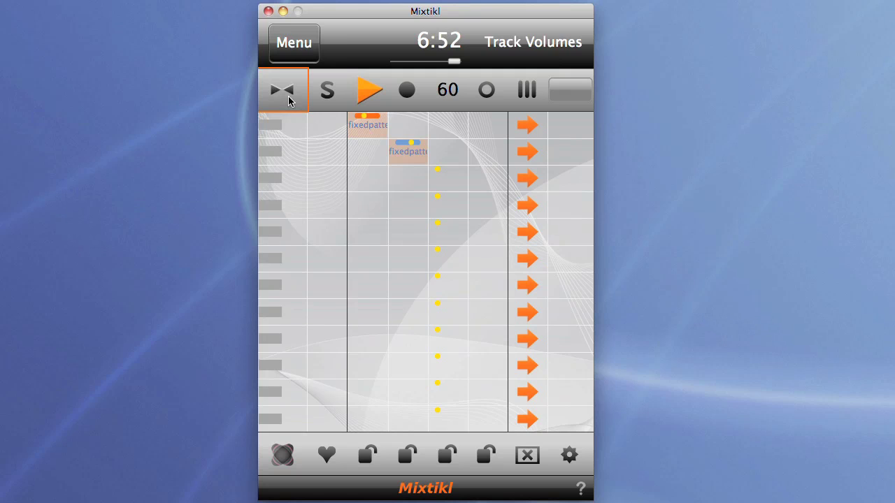
{"action": "left_click", "coordinate": [281, 131]}
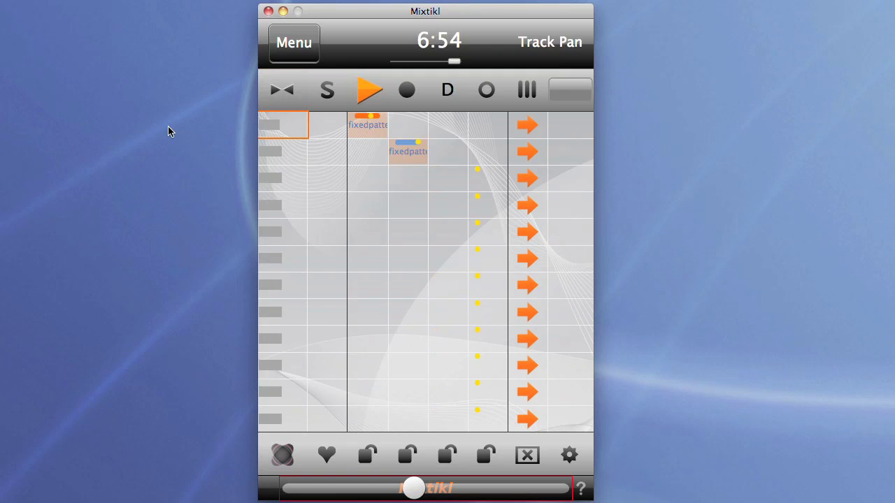
{"action": "left_click_drag", "start_coordinate": [168, 131], "coordinate": [116, 126]}
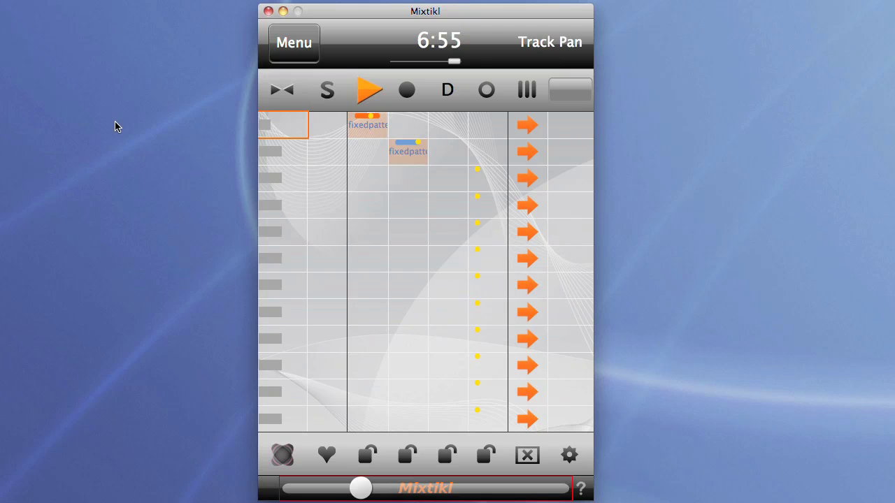
{"action": "left_click", "coordinate": [284, 153]}
{"action": "left_click_drag", "start_coordinate": [331, 156], "coordinate": [431, 157]}
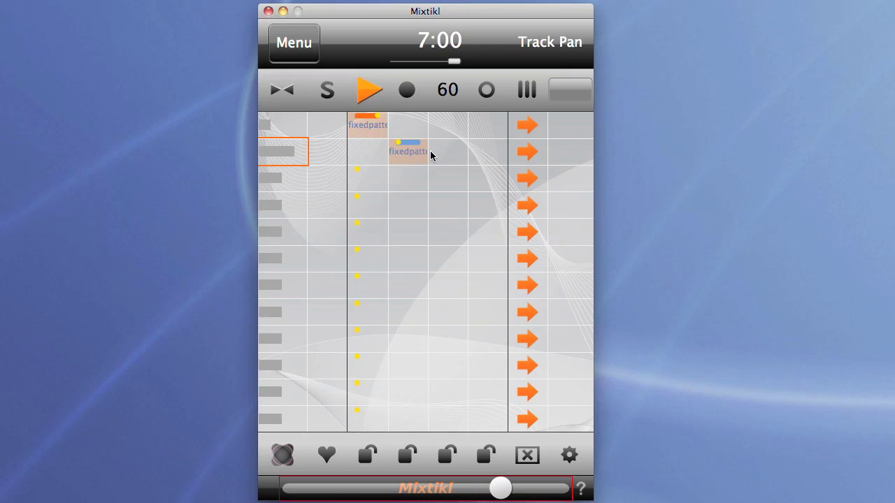
Bring up the Global FX choices and scroll to the Reverb presets
{"action": "left_click", "coordinate": [572, 92]}
{"action": "left_click", "coordinate": [571, 92]}
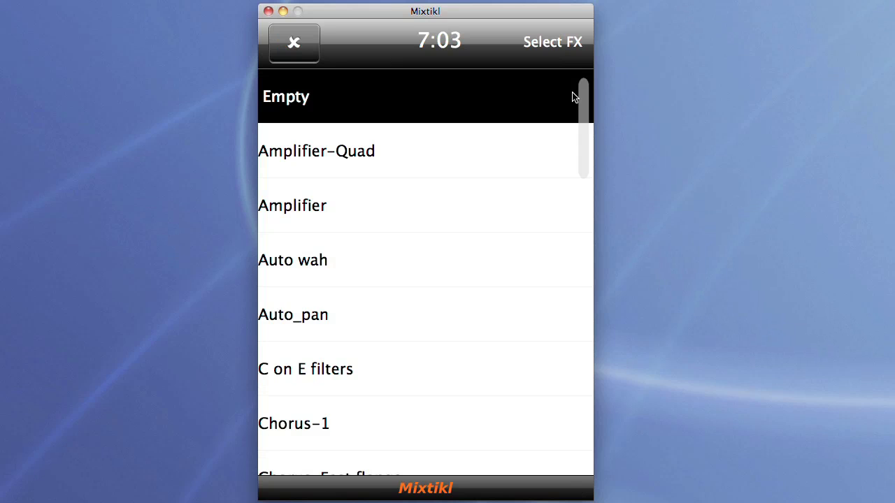
{"action": "scroll", "coordinate": [572, 98], "scroll_direction": "down", "scroll_amount": 5}
{"action": "scroll", "coordinate": [572, 91], "scroll_direction": "down", "scroll_amount": 15}
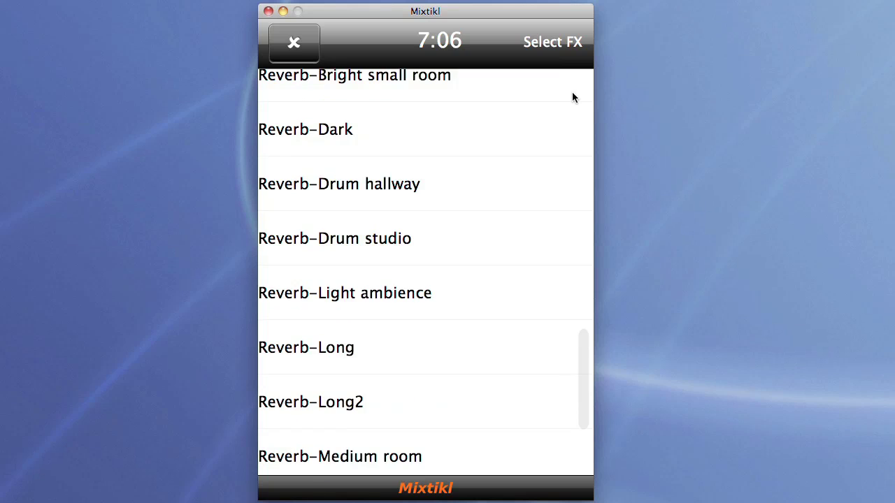
Add Reverb-Long as the global effect, with Time 8.40 sec and HF Damp 0.23
{"action": "left_click", "coordinate": [424, 137]}
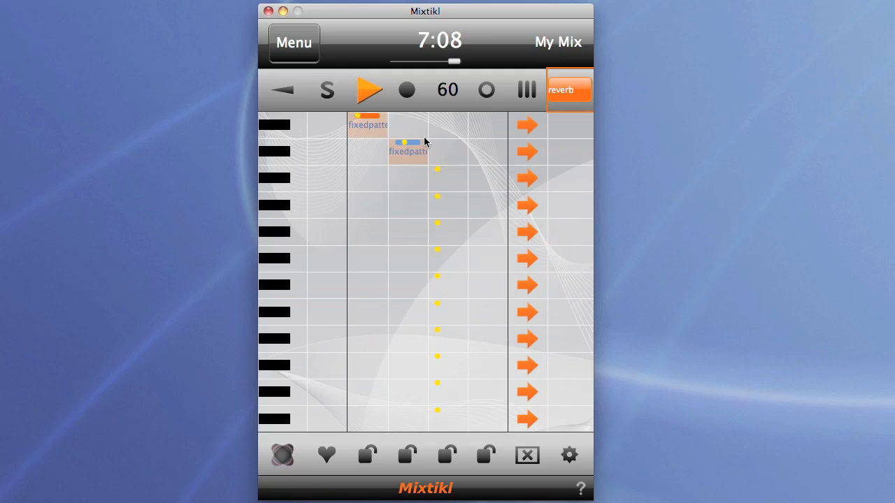
{"action": "left_click", "coordinate": [567, 96]}
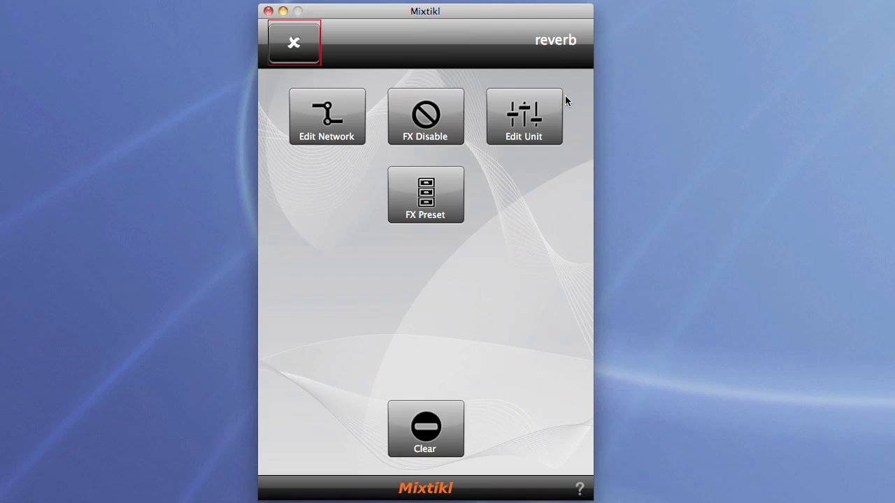
{"action": "left_click", "coordinate": [535, 121]}
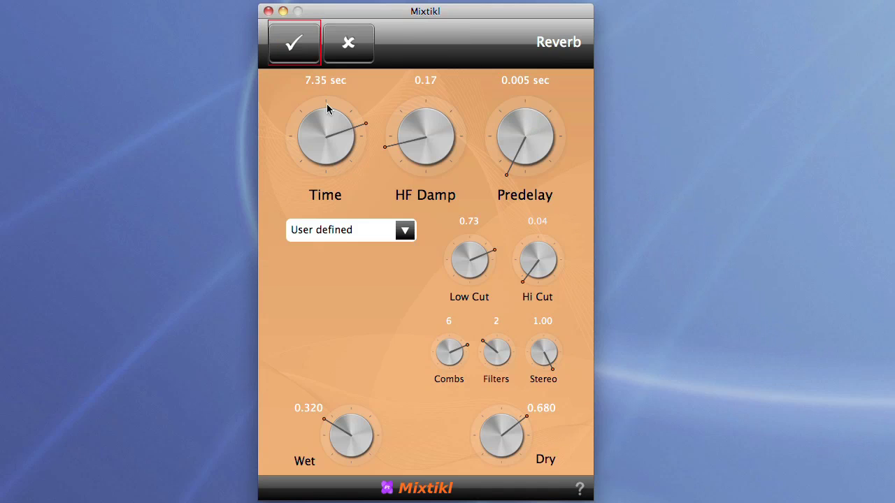
{"action": "left_click", "coordinate": [318, 147]}
{"action": "left_click_drag", "start_coordinate": [318, 147], "coordinate": [350, 110]}
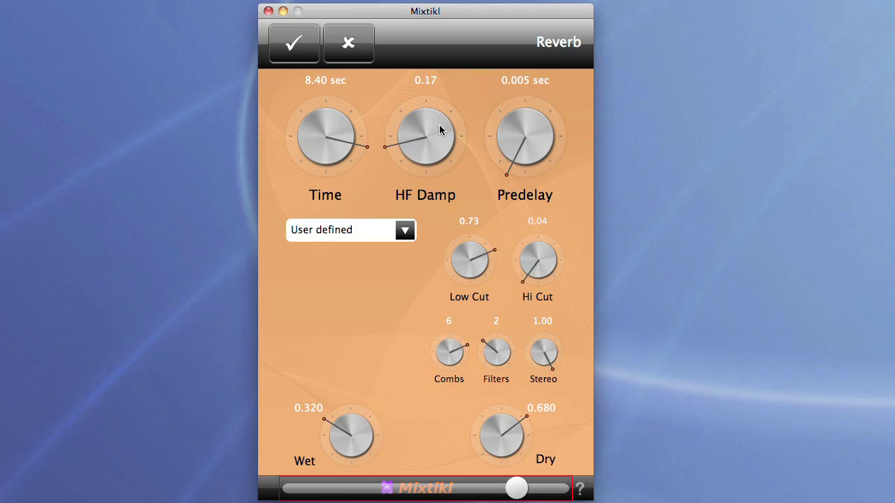
{"action": "left_click_drag", "start_coordinate": [439, 125], "coordinate": [463, 120]}
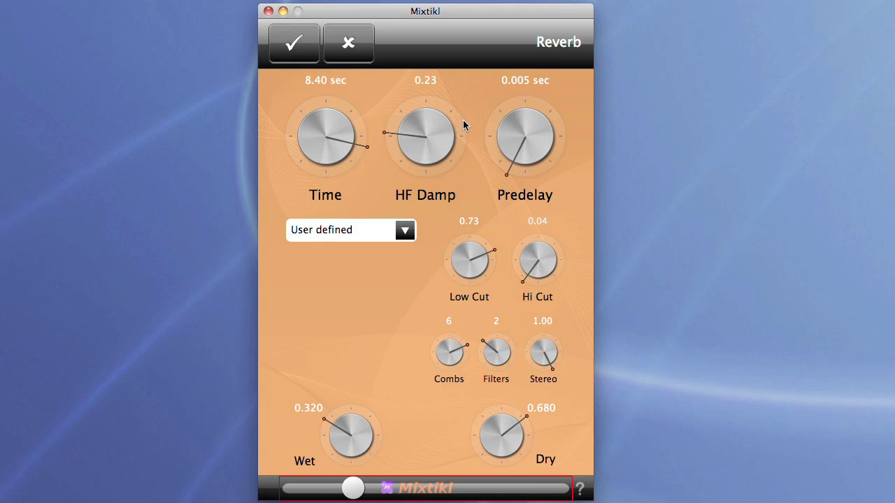